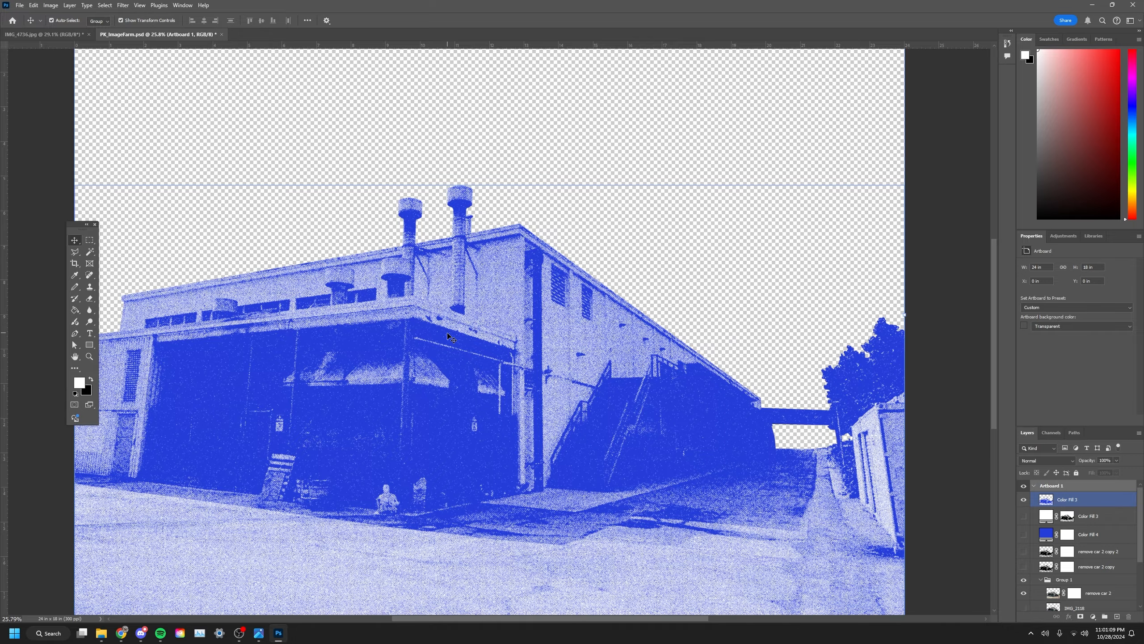
Step: Examine the blue halftone building artwork up close and as a whole, and compare it with the untreated building photo
scroll(506, 303, up, 6)
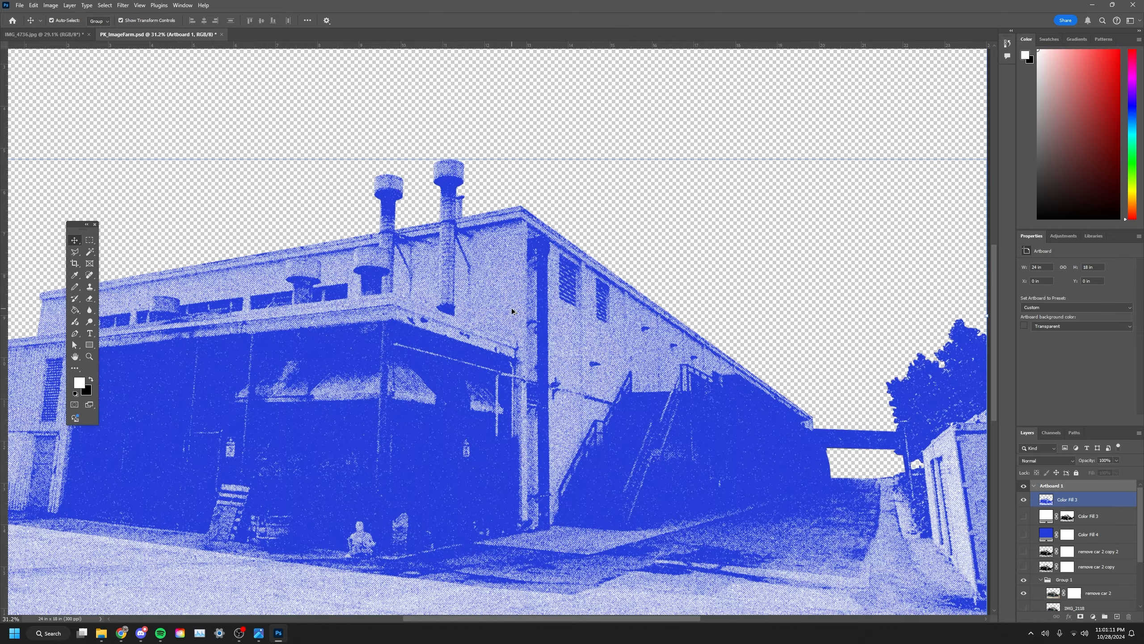
scroll(512, 311, down, 3)
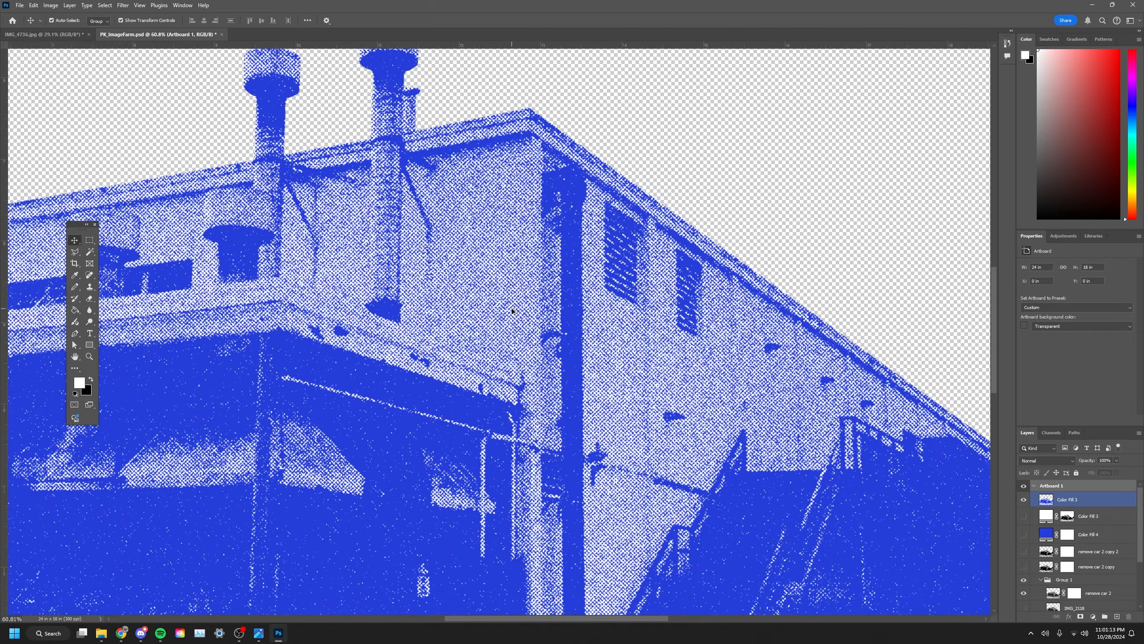
scroll(511, 249, down, 3)
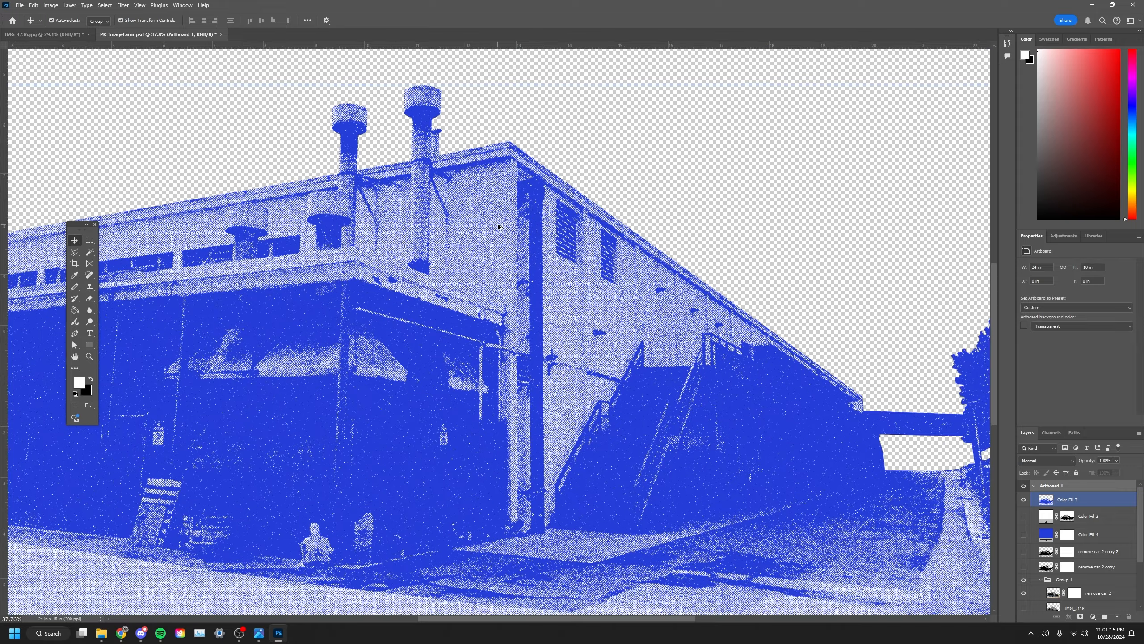
key(ctrl+0)
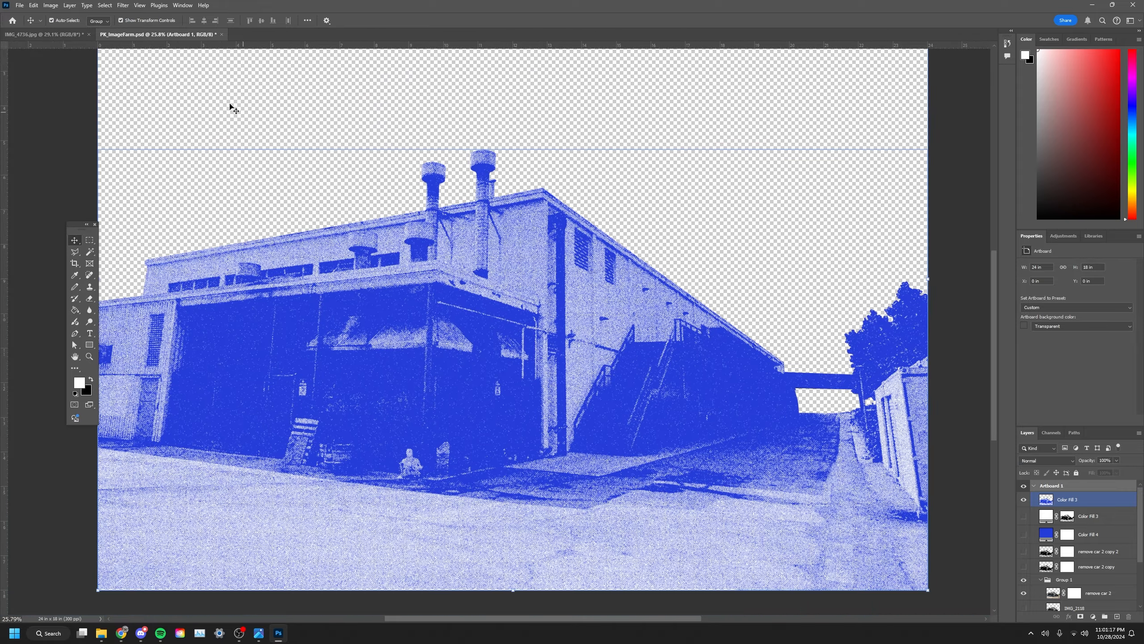
scroll(549, 252, up, 3)
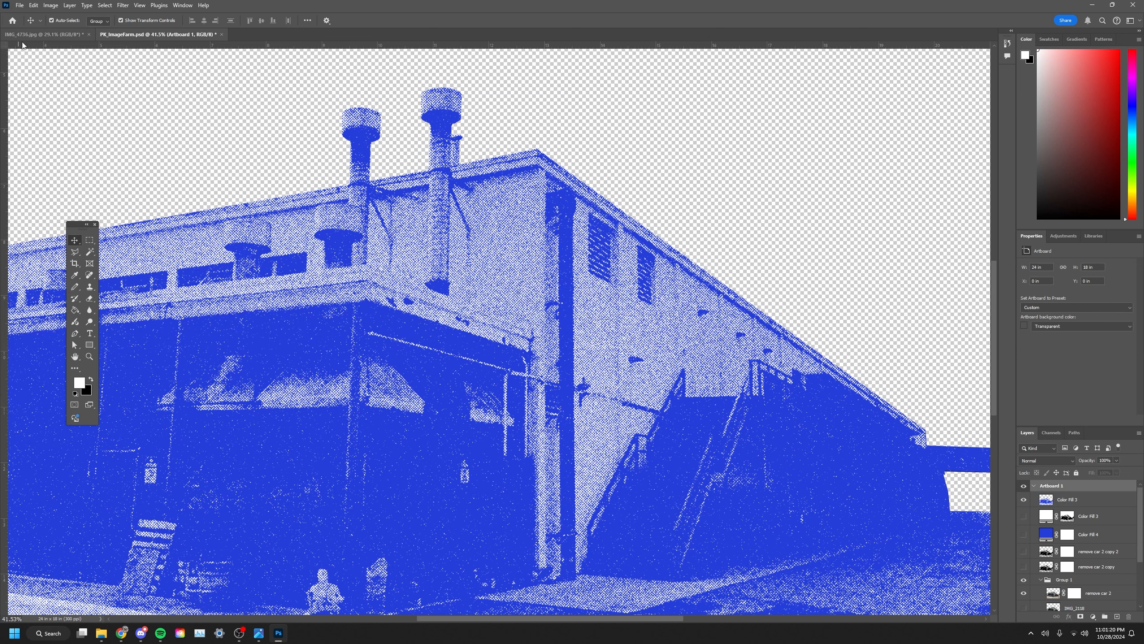
click(53, 35)
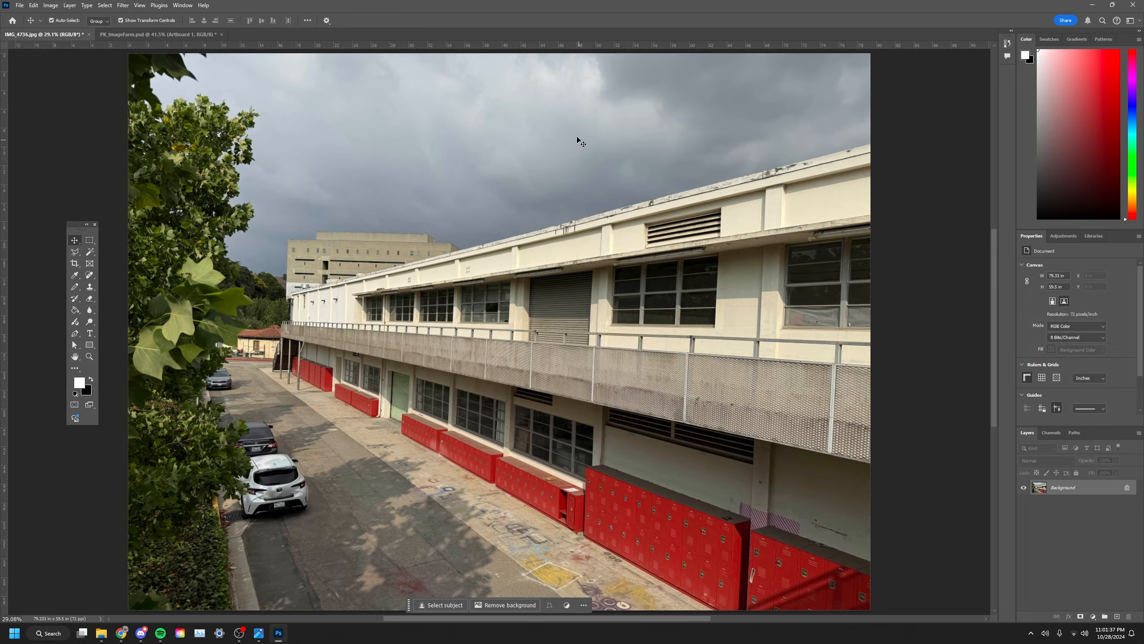
click(148, 34)
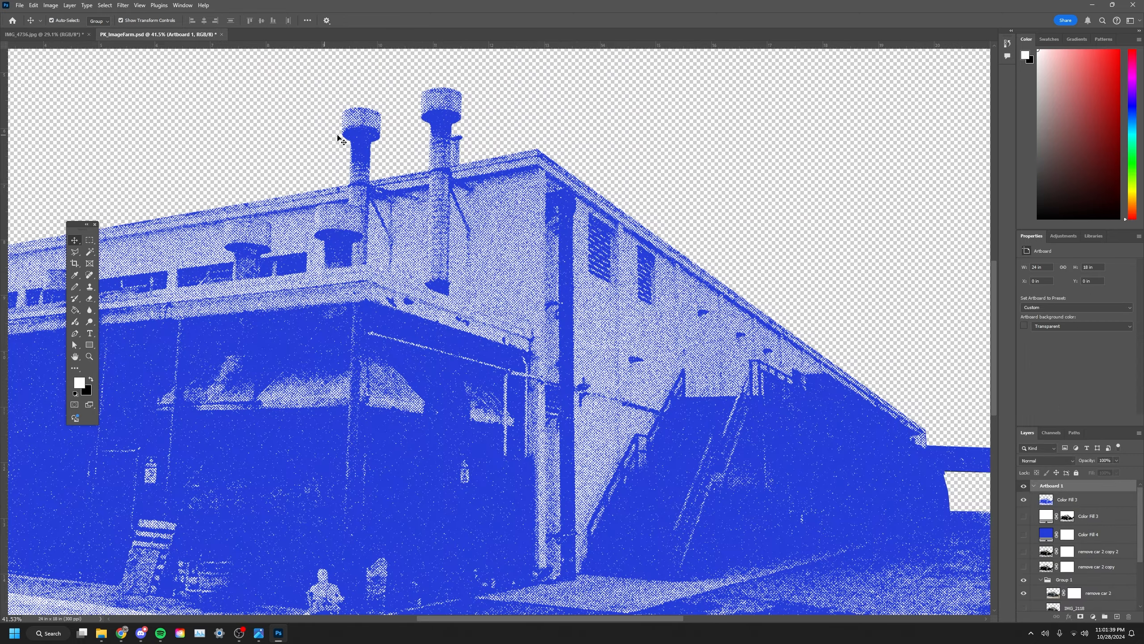
key(ctrl+0)
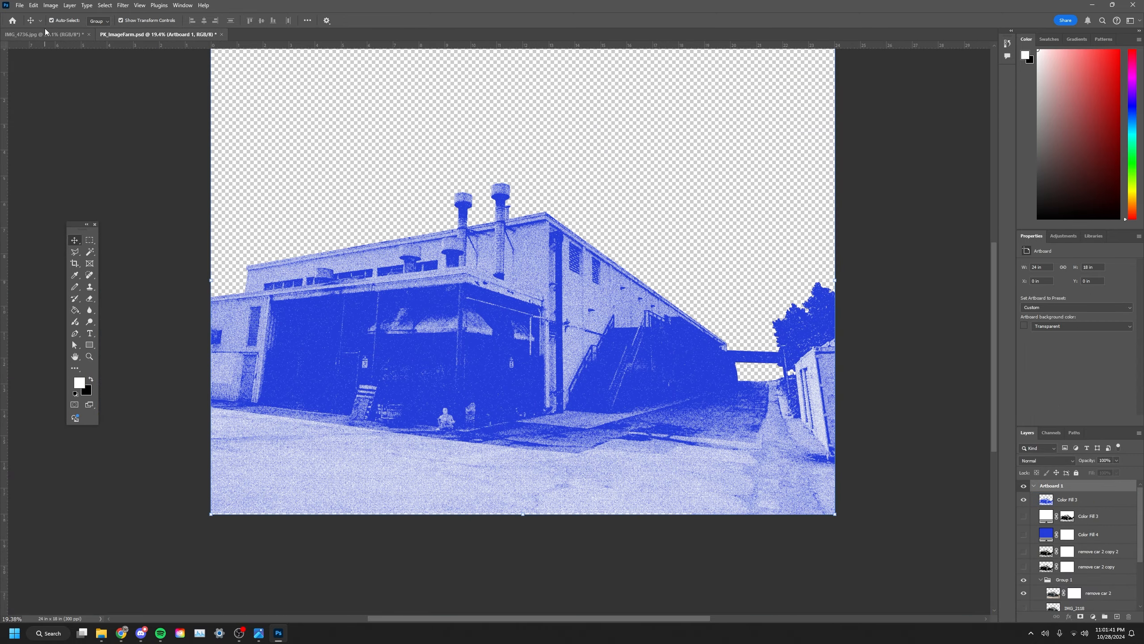
Step: In the building photo's document, unlock the Background into a regular layer and duplicate that layer
click(46, 34)
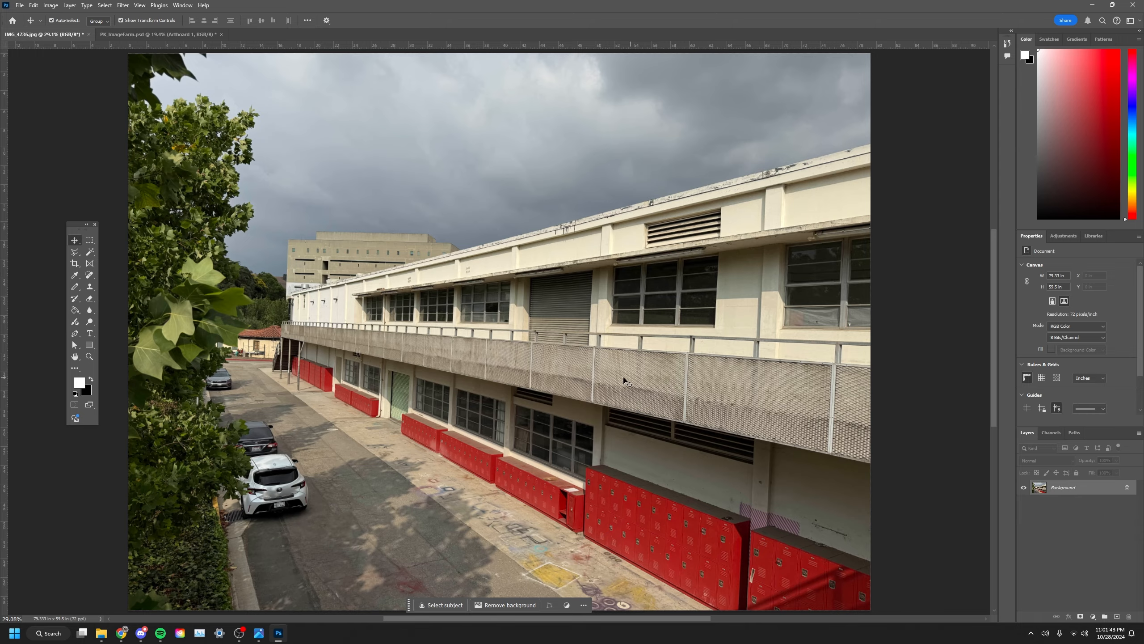
click(1127, 488)
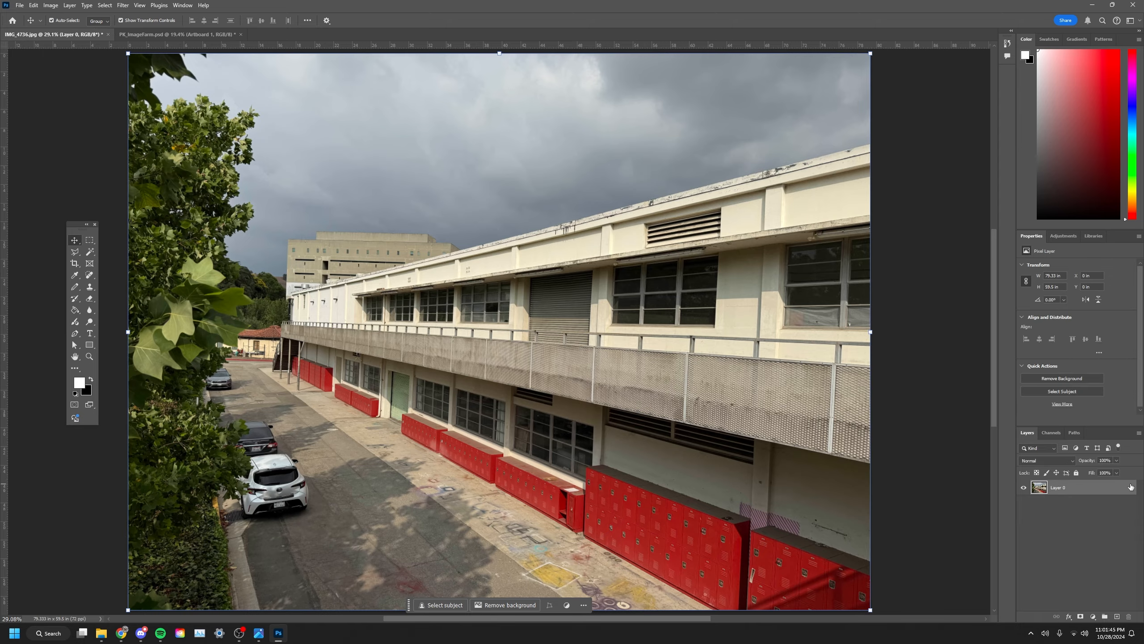
scroll(451, 478, up, 5)
scroll(327, 414, down, 3)
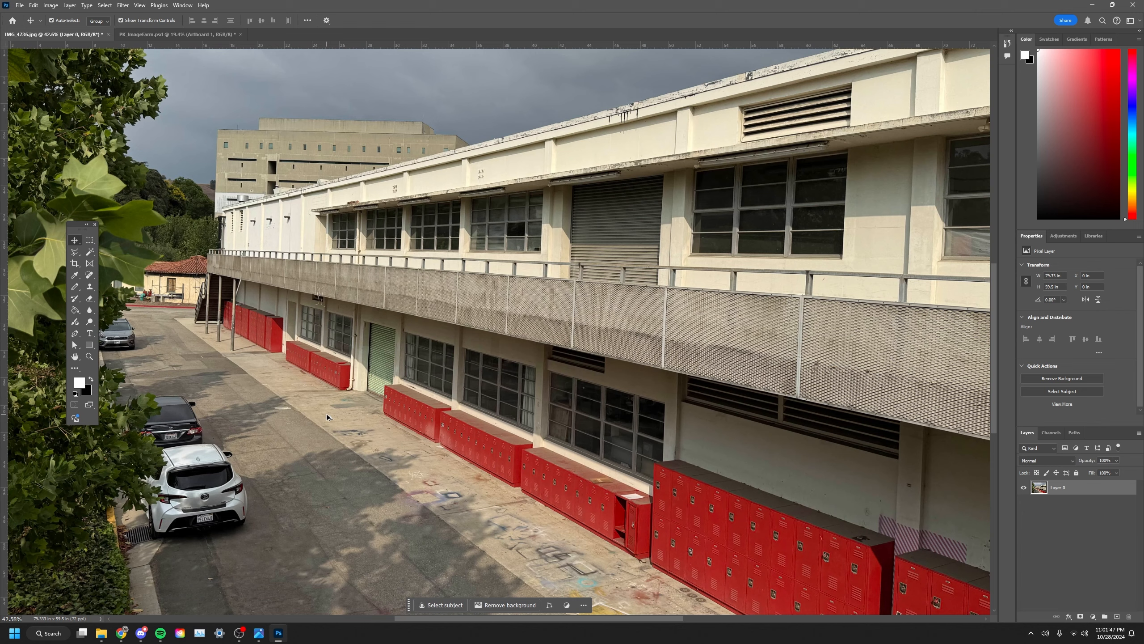
scroll(299, 325, down, 2)
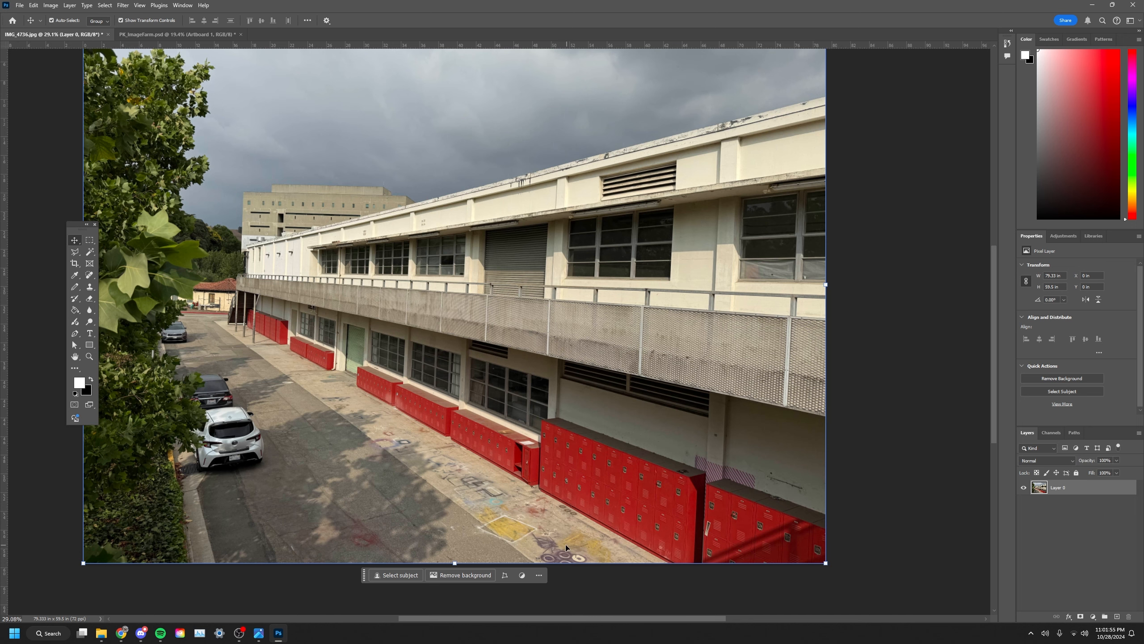
scroll(888, 502, left, 3)
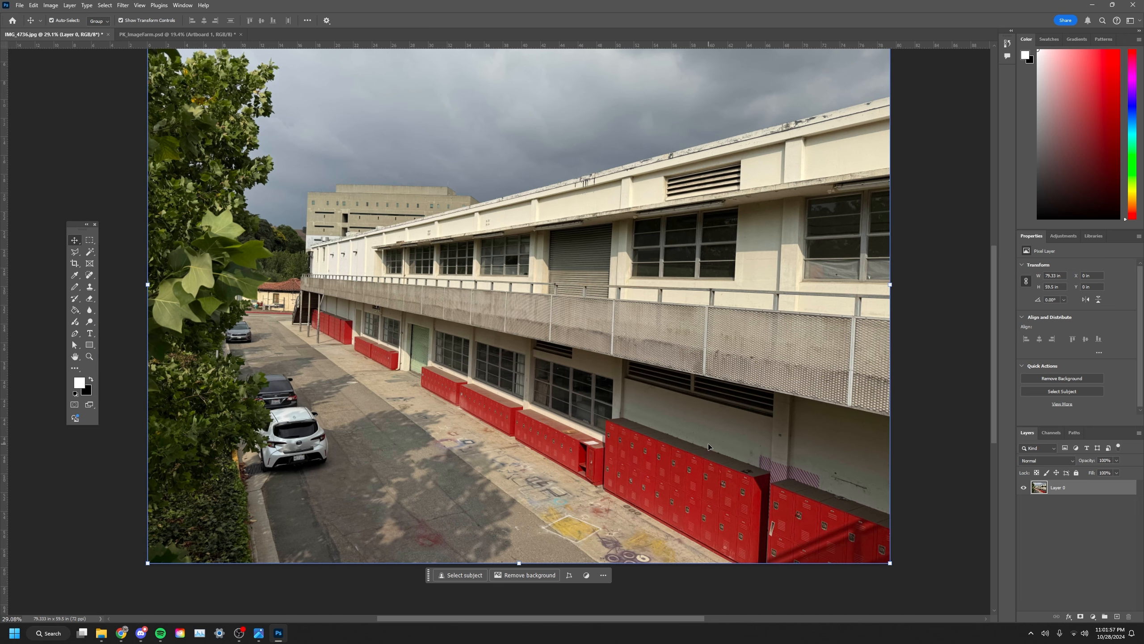
scroll(888, 503, up, 3)
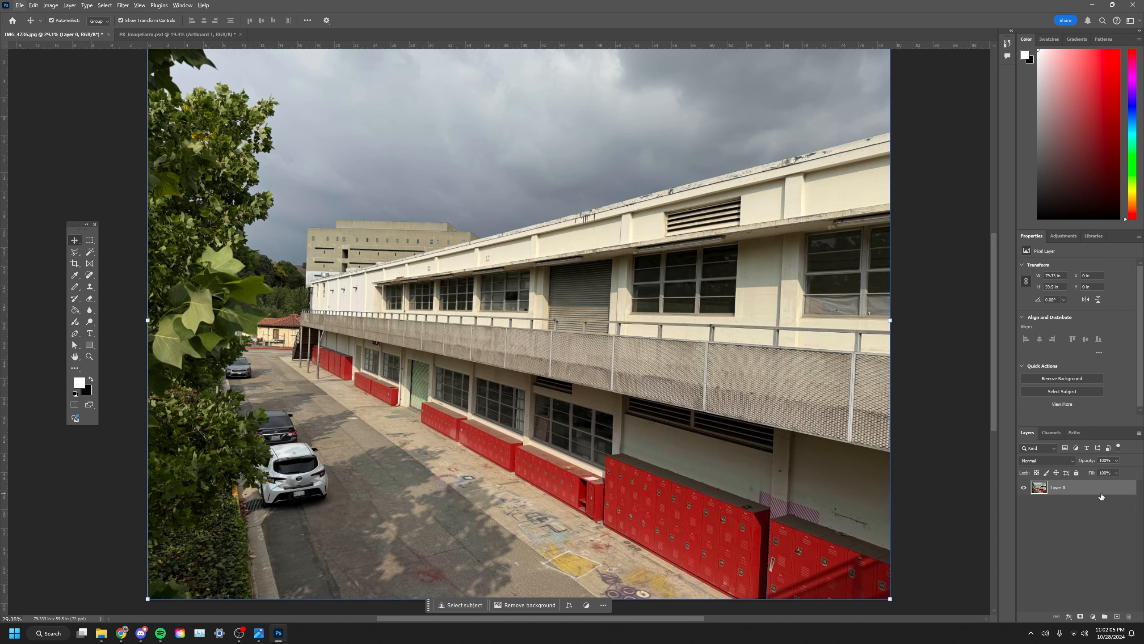
key(ctrl+j)
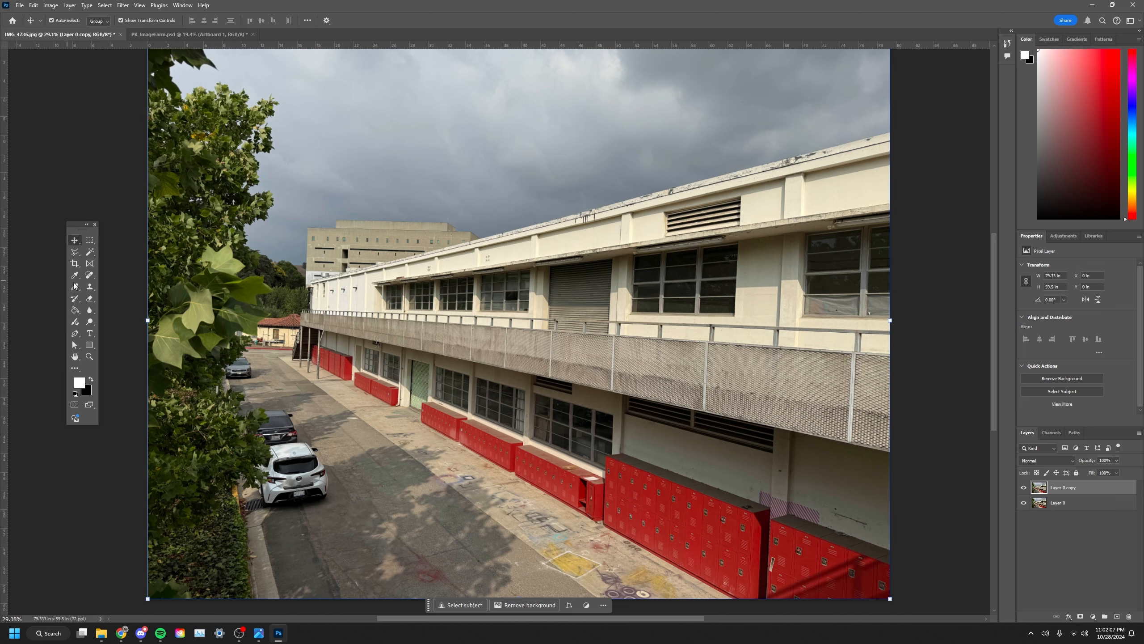
Step: Start a Polygonal Lasso outline on the duplicate layer, following the walkway edge, the far staircase and the end of the balcony
click(74, 252)
scroll(618, 480, down, 2)
scroll(618, 480, down, 1)
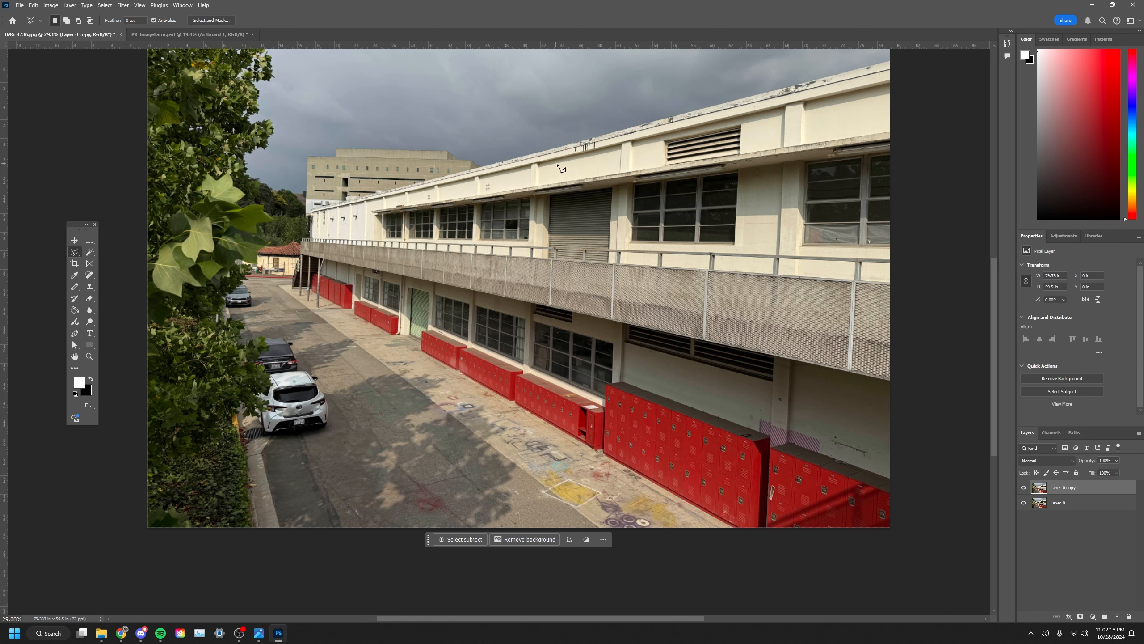
scroll(606, 533, up, 2)
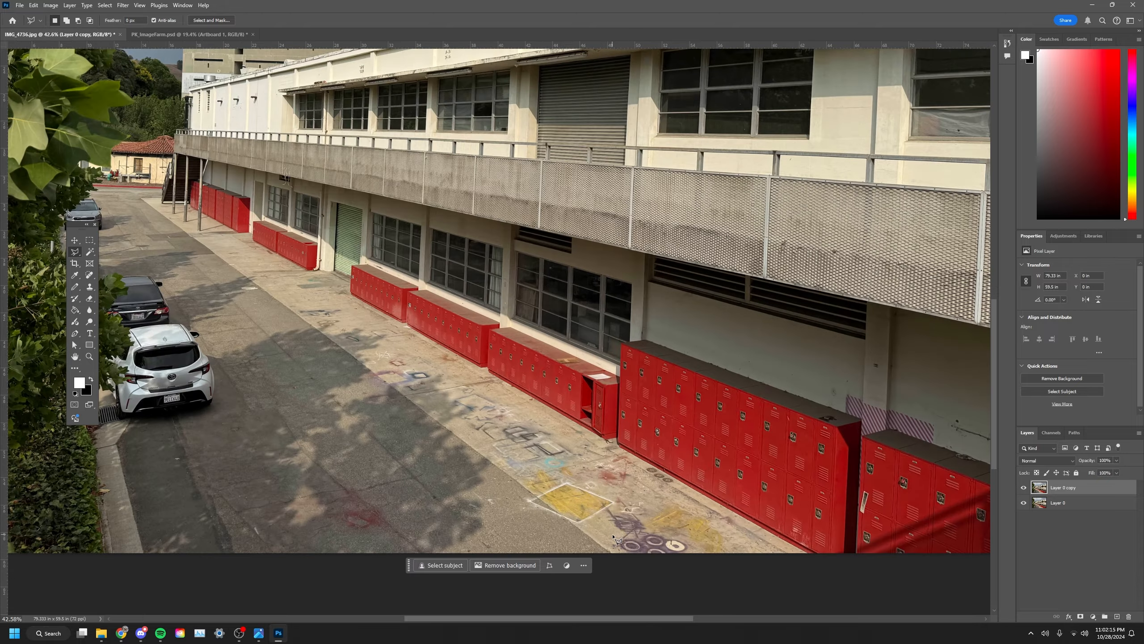
scroll(585, 532, up, 11)
scroll(505, 344, down, 6)
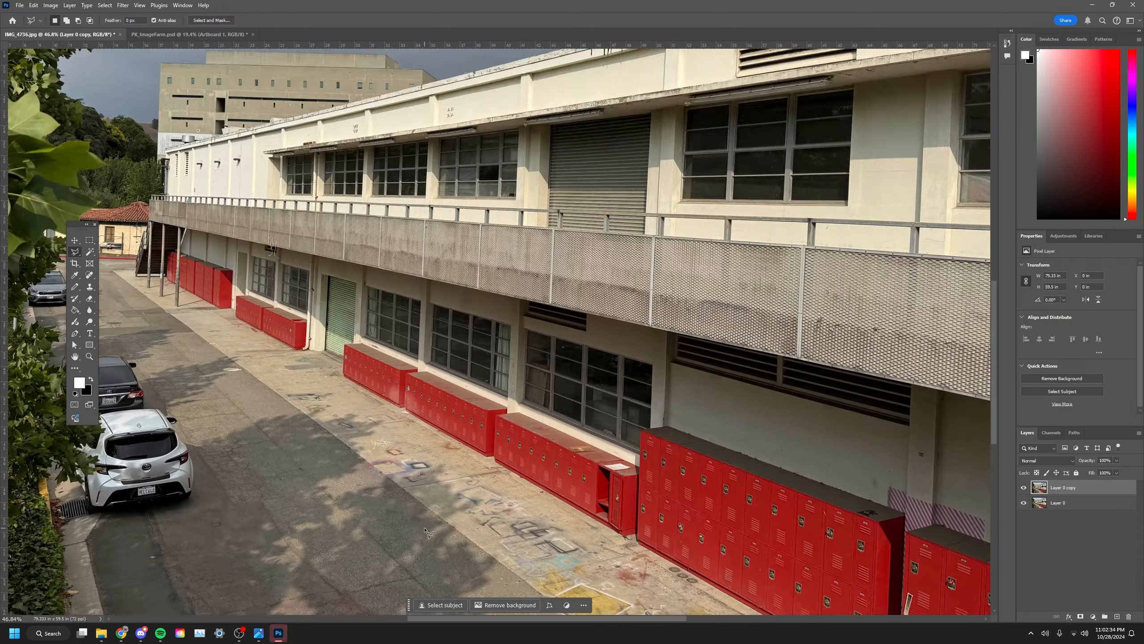
scroll(326, 276, up, 4)
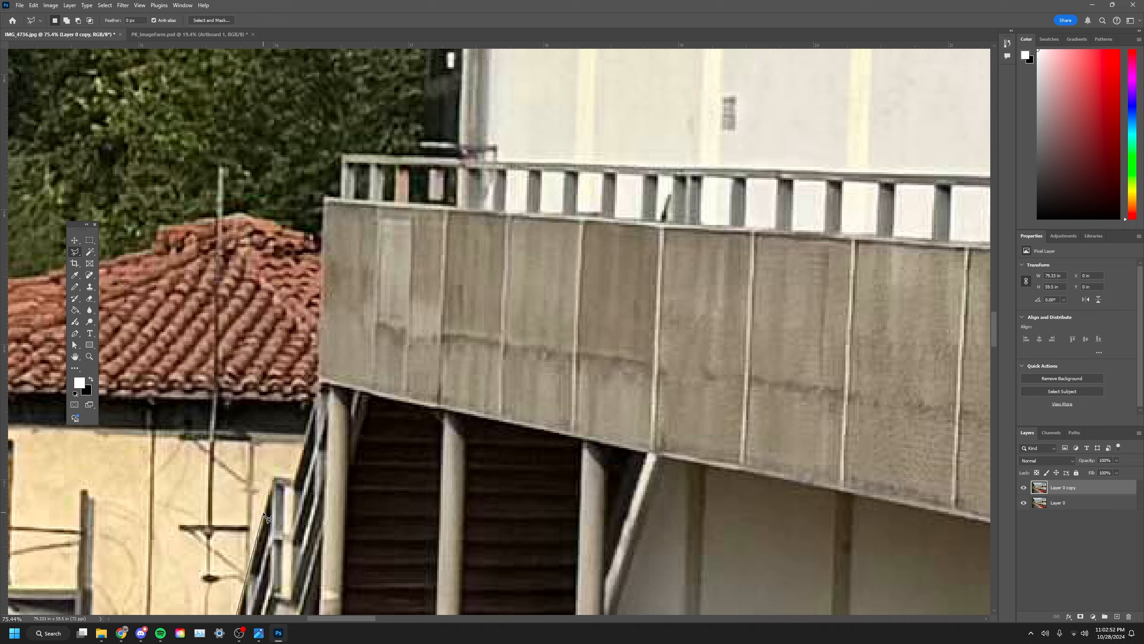
click(324, 198)
click(343, 155)
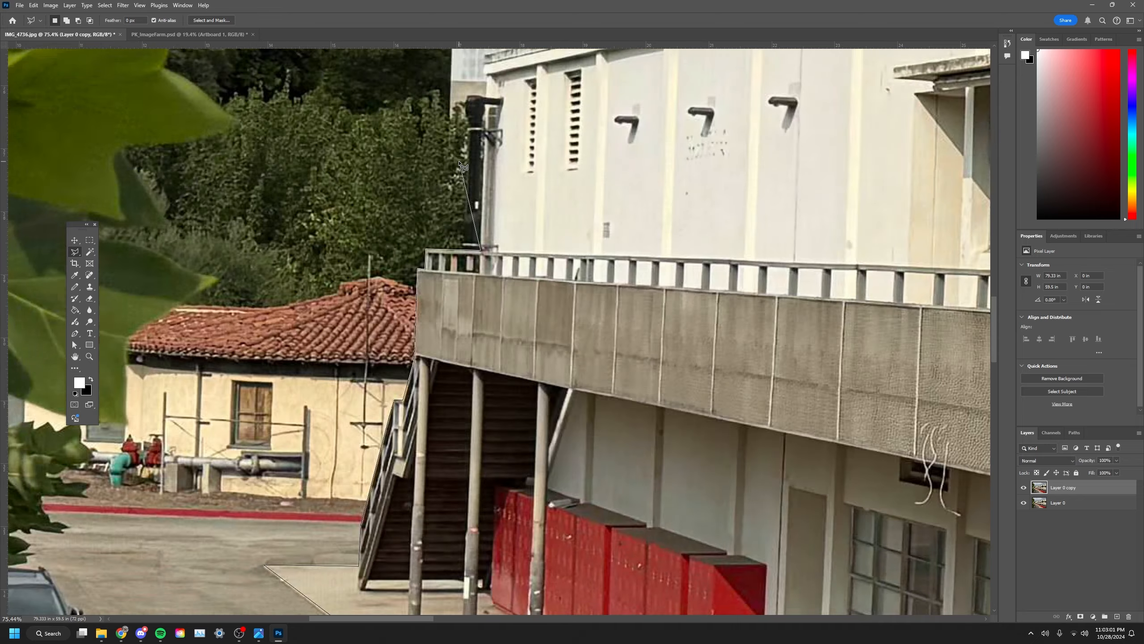
Step: Continue the lasso outline up the dark drainpipe at the building's far end to the corner of the roof
scroll(455, 235, up, 6)
click(435, 189)
scroll(428, 120, up, 1)
scroll(468, 180, up, 4)
click(467, 265)
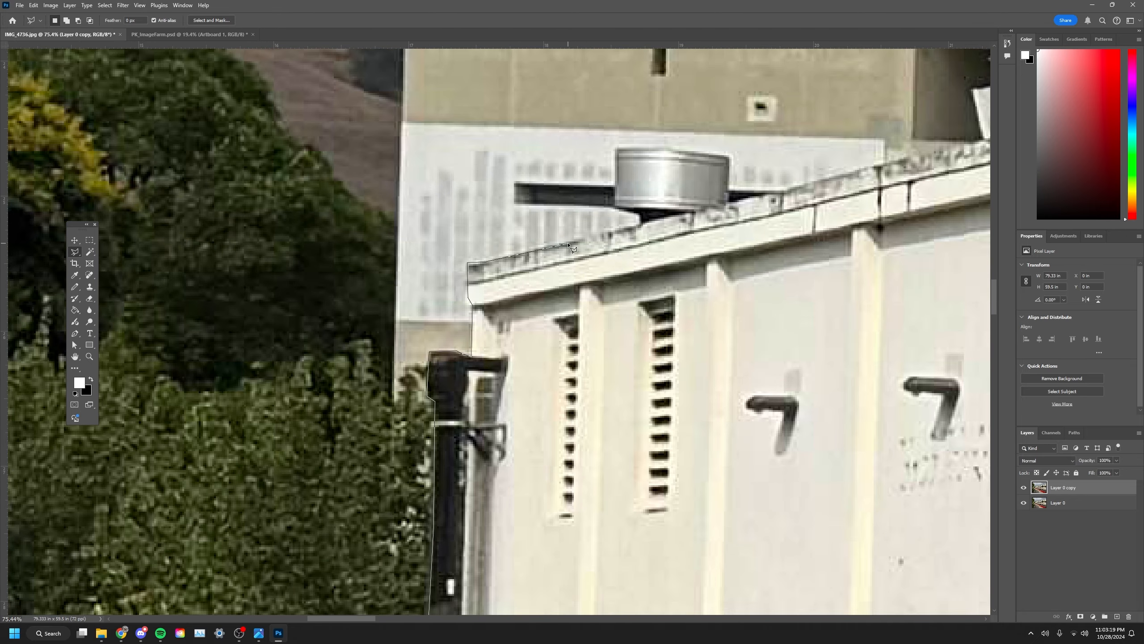
Step: Continue the lasso outline along the roof edge and around the round metal rooftop vent
click(639, 227)
click(615, 211)
scroll(614, 210, up, 6)
click(615, 411)
click(671, 412)
click(730, 421)
click(729, 464)
scroll(785, 447, down, 4)
drag(785, 447, 191, 391)
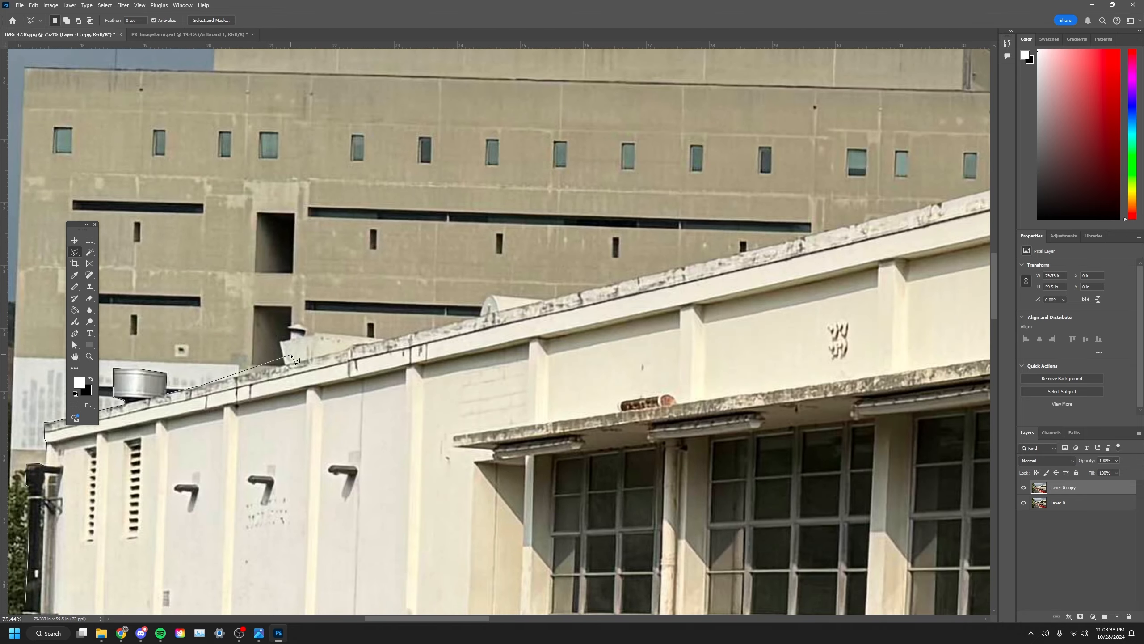
Step: Trace the lasso outline around the pale angular rooftop unit and its small chimney cap
scroll(300, 356, up, 2)
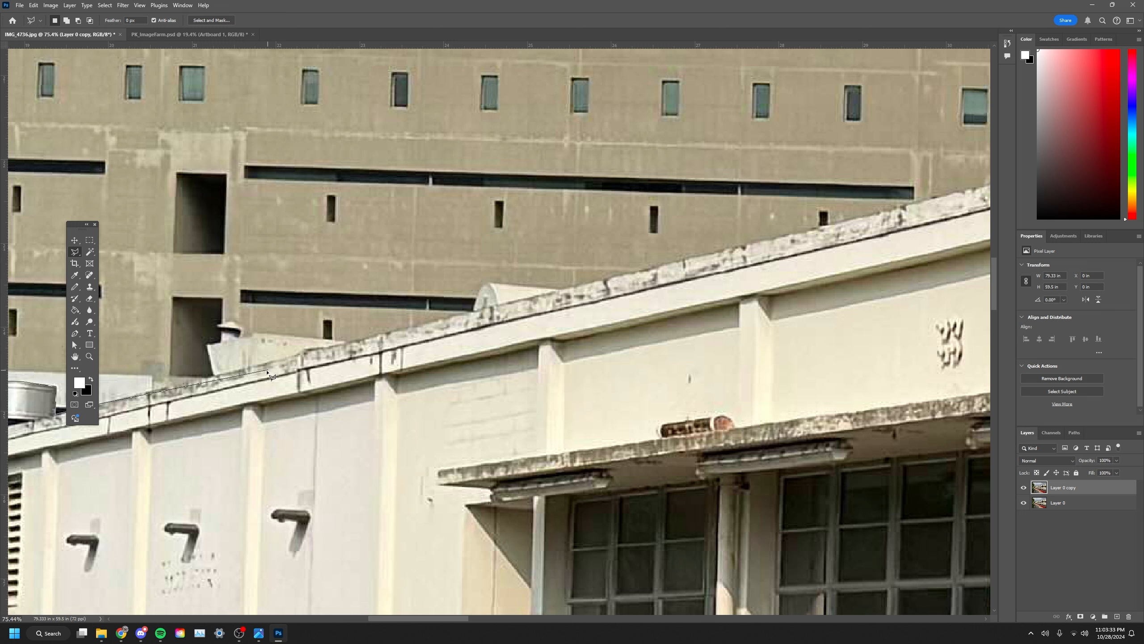
click(216, 376)
click(206, 345)
click(218, 326)
click(230, 322)
click(255, 335)
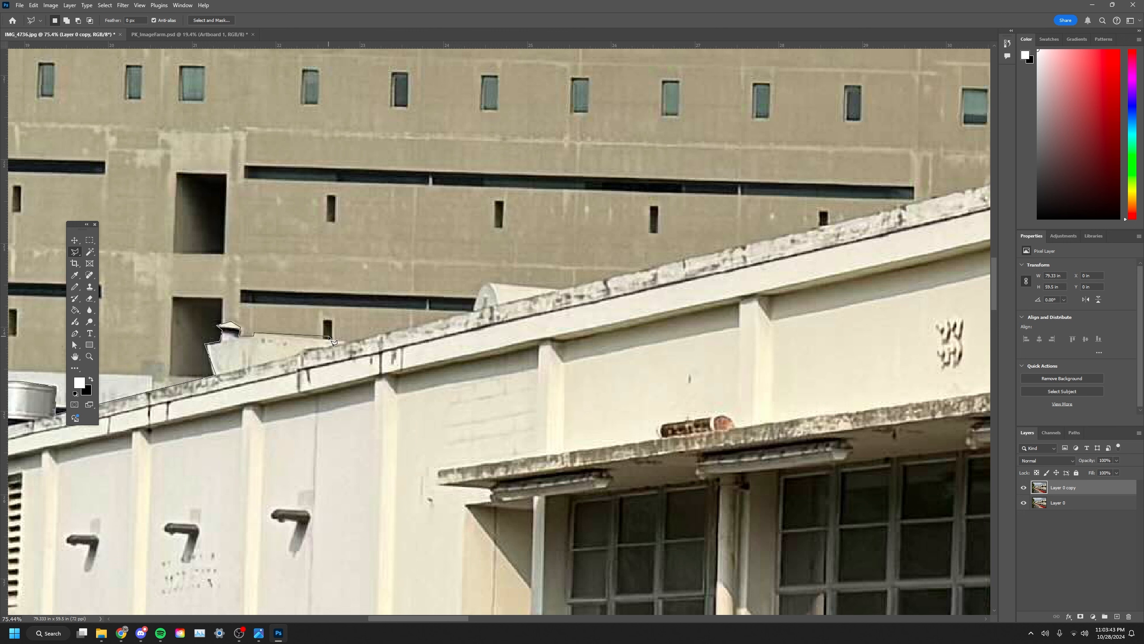
click(347, 340)
Step: Trace the lasso outline around the curved rooftop unit and onward along the roofline toward the photo's right edge
scroll(475, 312, up, 3)
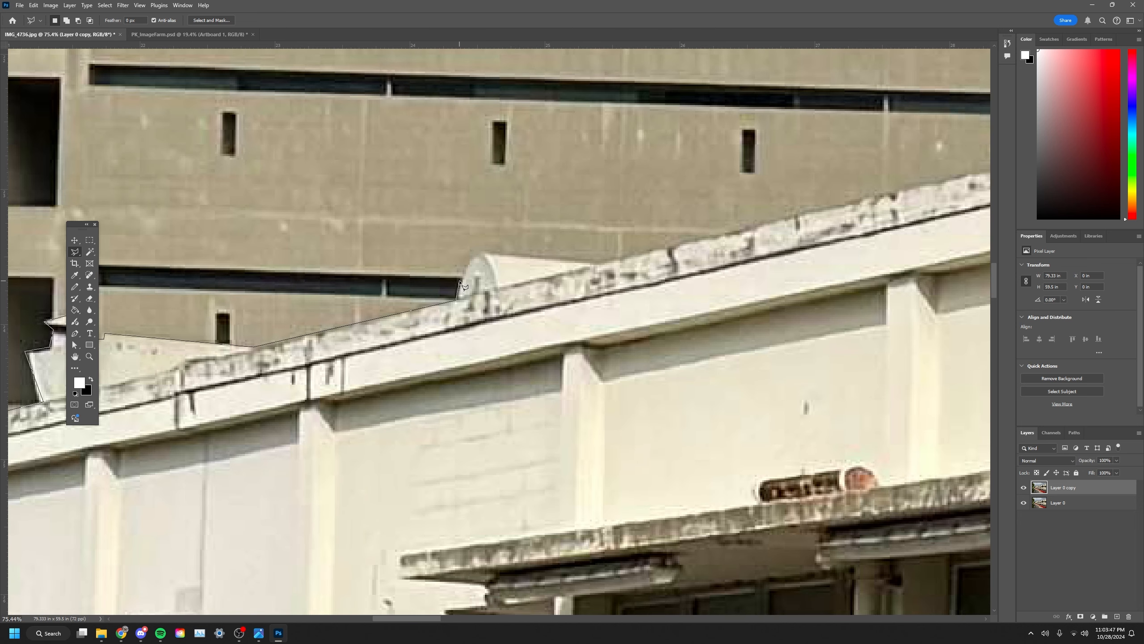
click(459, 280)
click(468, 265)
click(596, 263)
key(ctrl+minus)
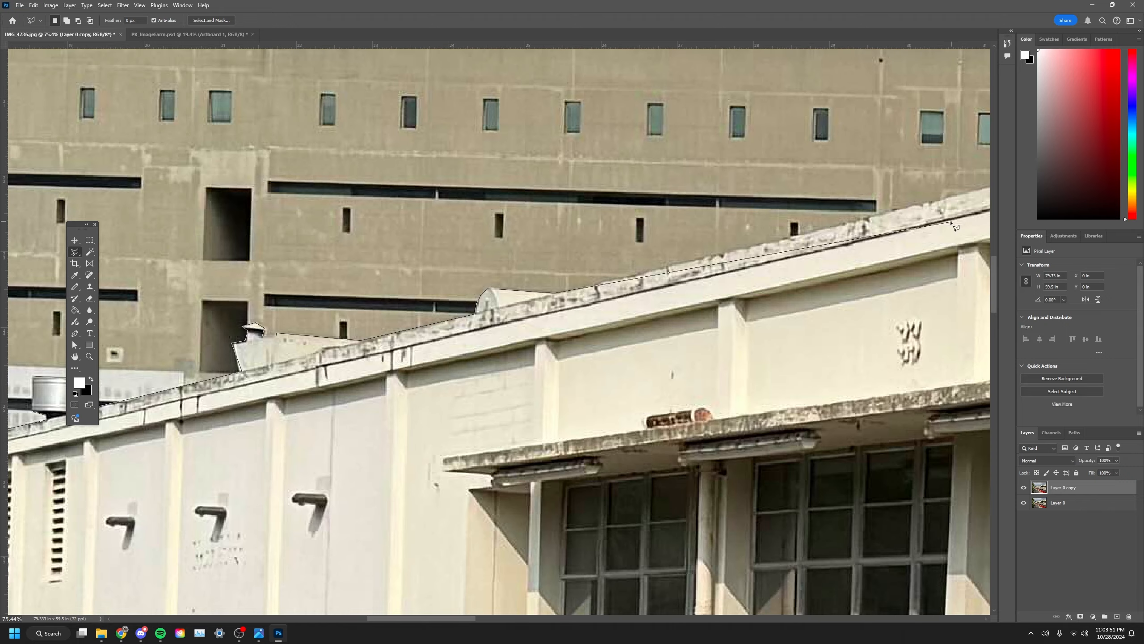
drag(961, 238, 564, 243)
scroll(563, 242, down, 15)
drag(927, 197, 508, 197)
scroll(508, 197, down, 10)
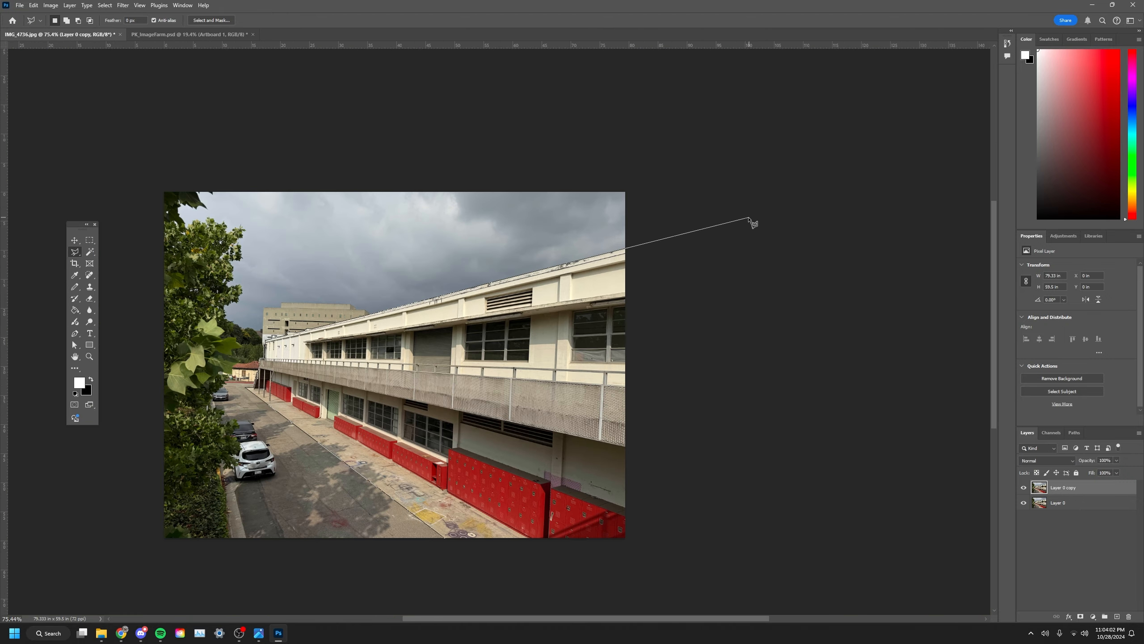
Step: Close the lasso outline outside the canvas around the sky, trees and road, and delete that background from the duplicate layer
click(628, 248)
click(710, 157)
click(369, 152)
click(120, 179)
click(128, 454)
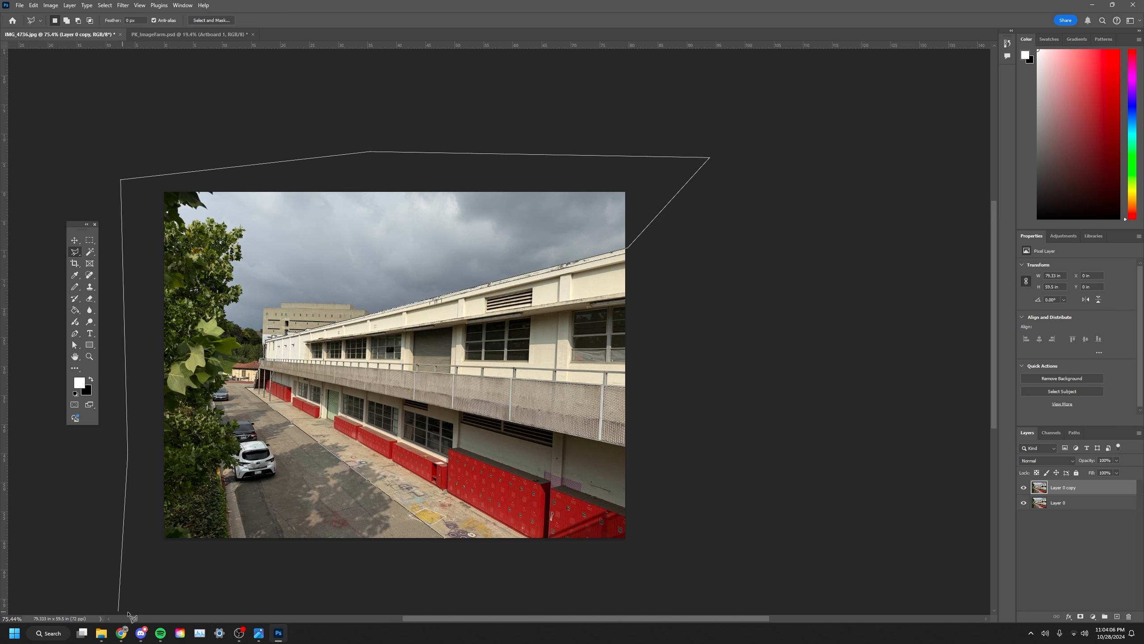
double_click(469, 611)
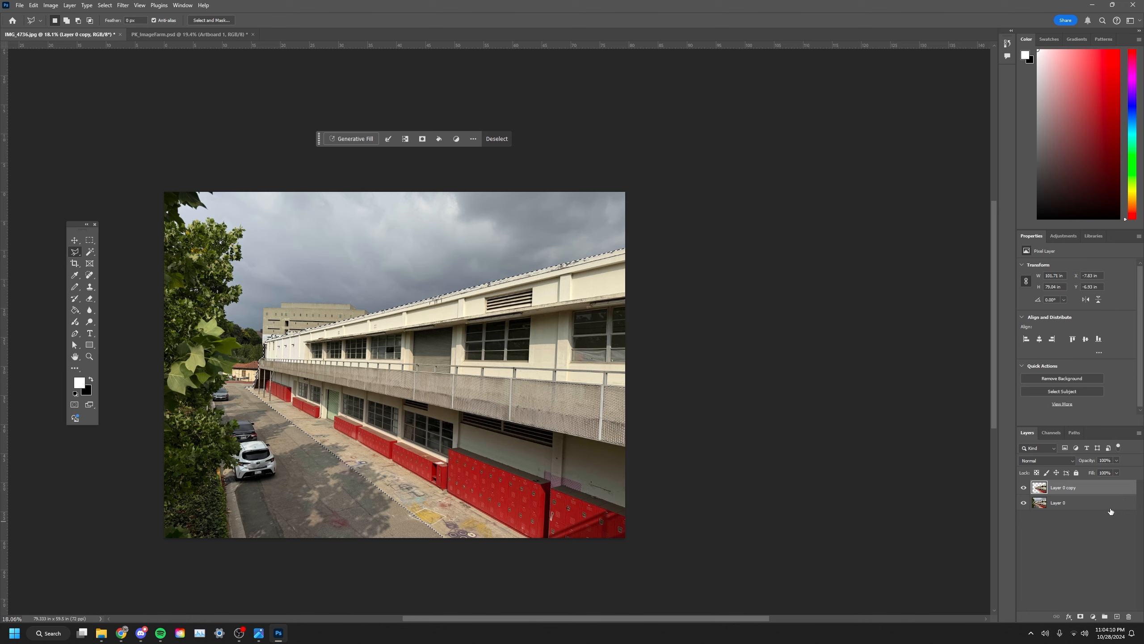
Step: Hide the original photo layer and deselect the area around the cut-out building
click(1023, 502)
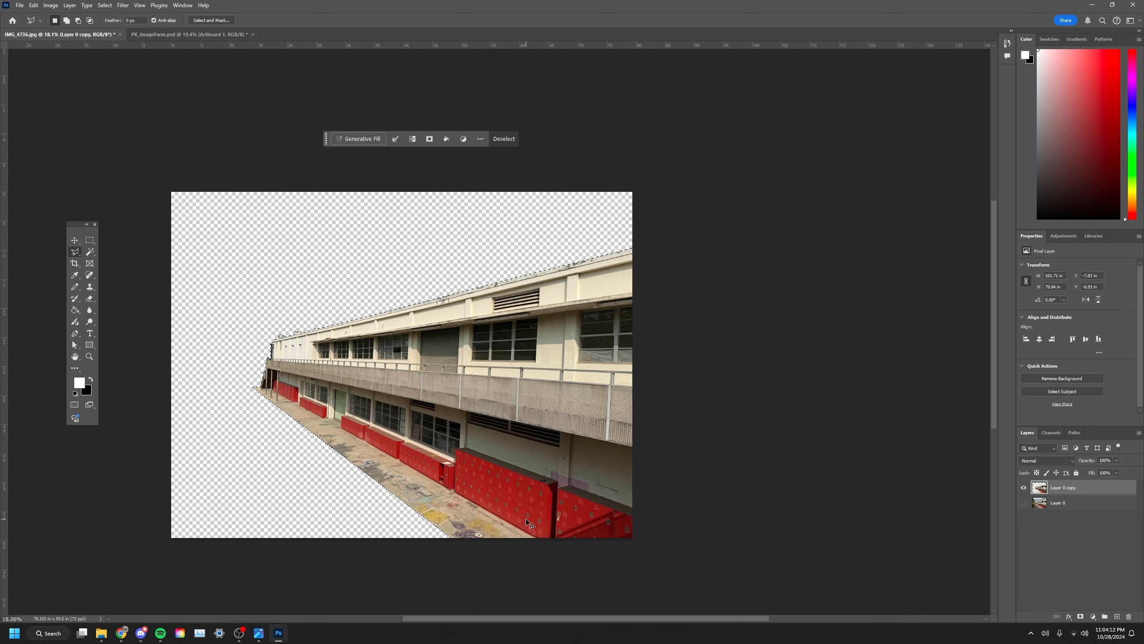
scroll(526, 522, left, 2)
scroll(341, 366, up, 3)
key(ctrl+d)
scroll(340, 371, up, 3)
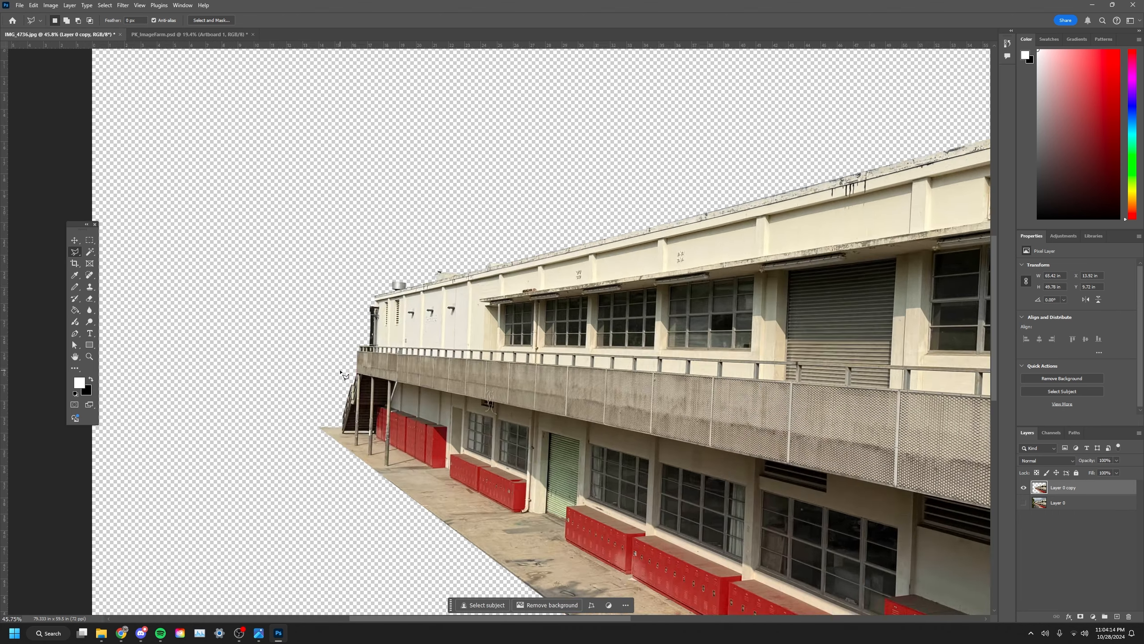
scroll(488, 406, down, 3)
scroll(629, 458, up, 2)
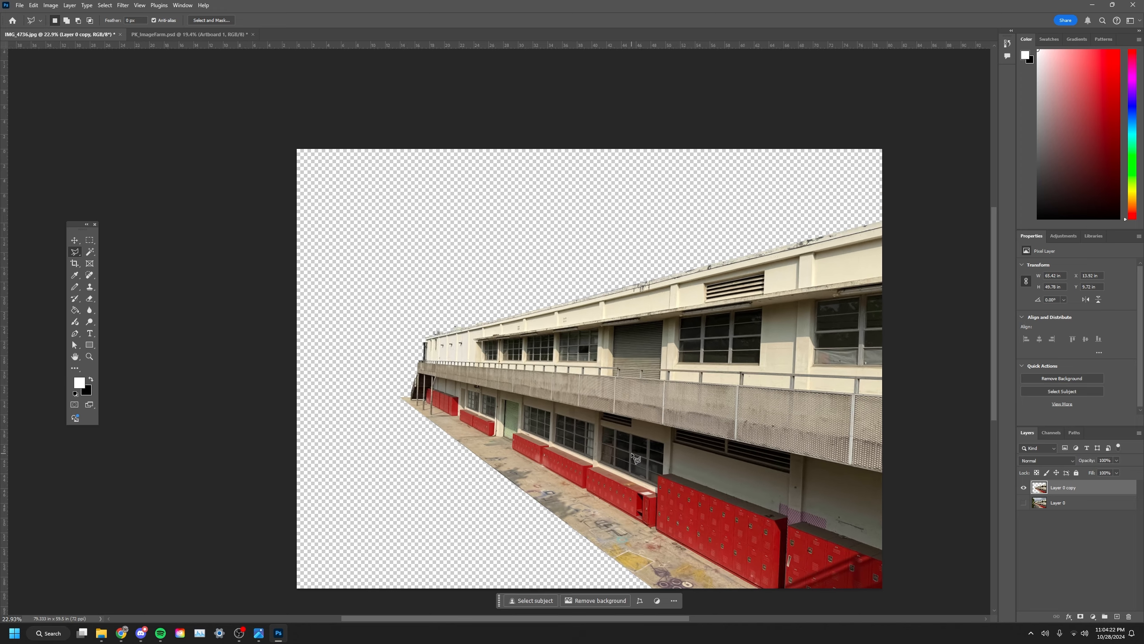
scroll(668, 466, right, 1)
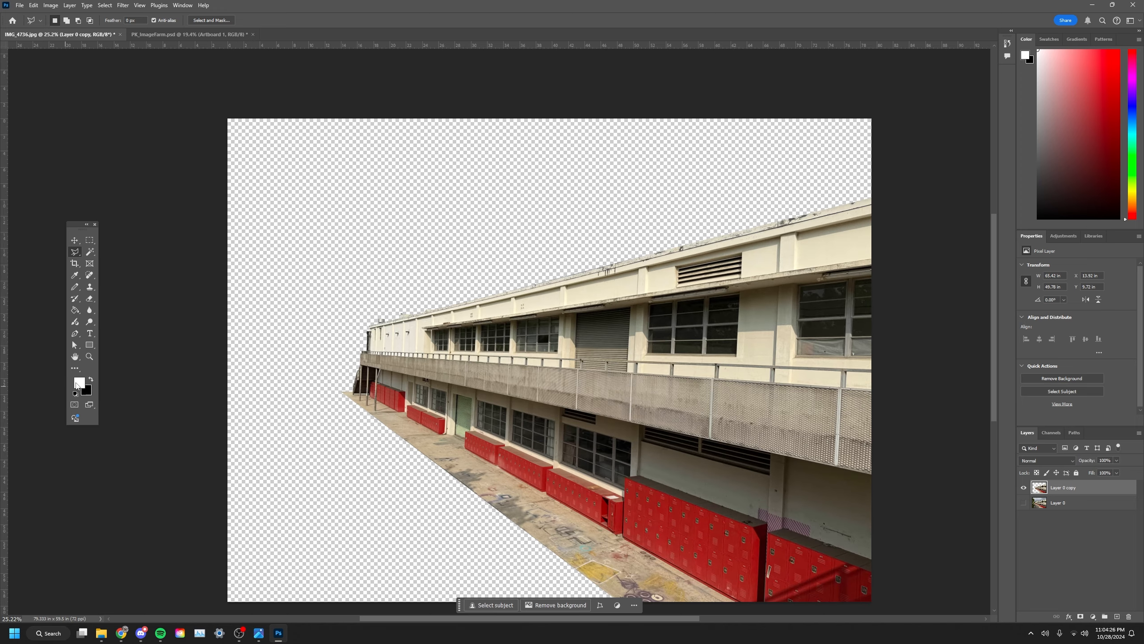
Step: Swap the colours so black is the foreground and white the background, and open the Filter Gallery on the building layer
click(92, 381)
click(121, 5)
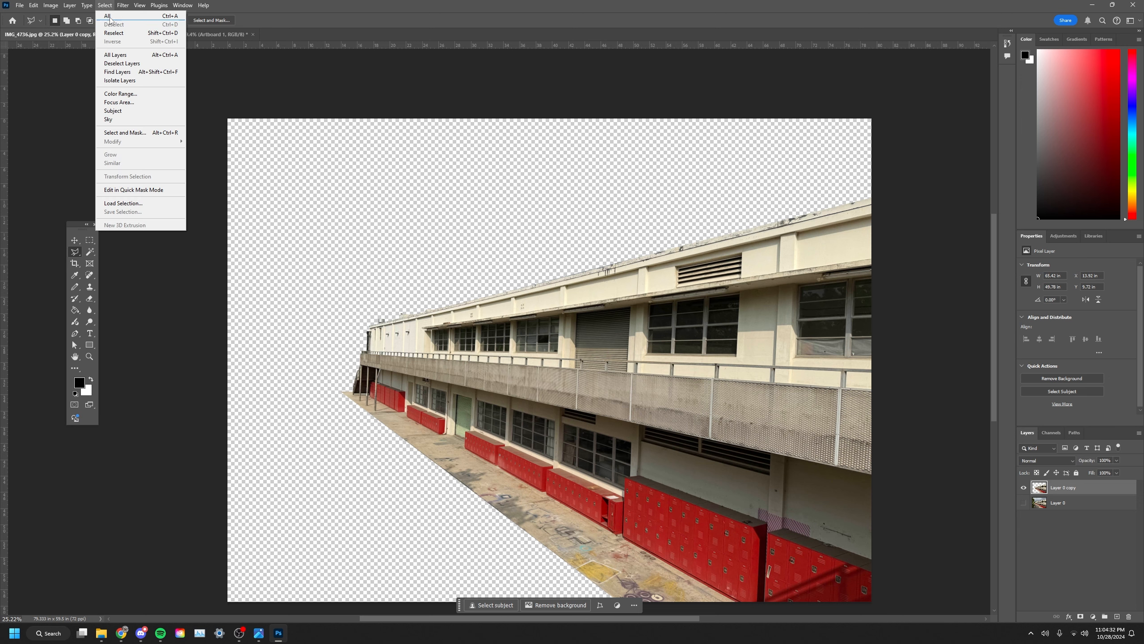
click(157, 56)
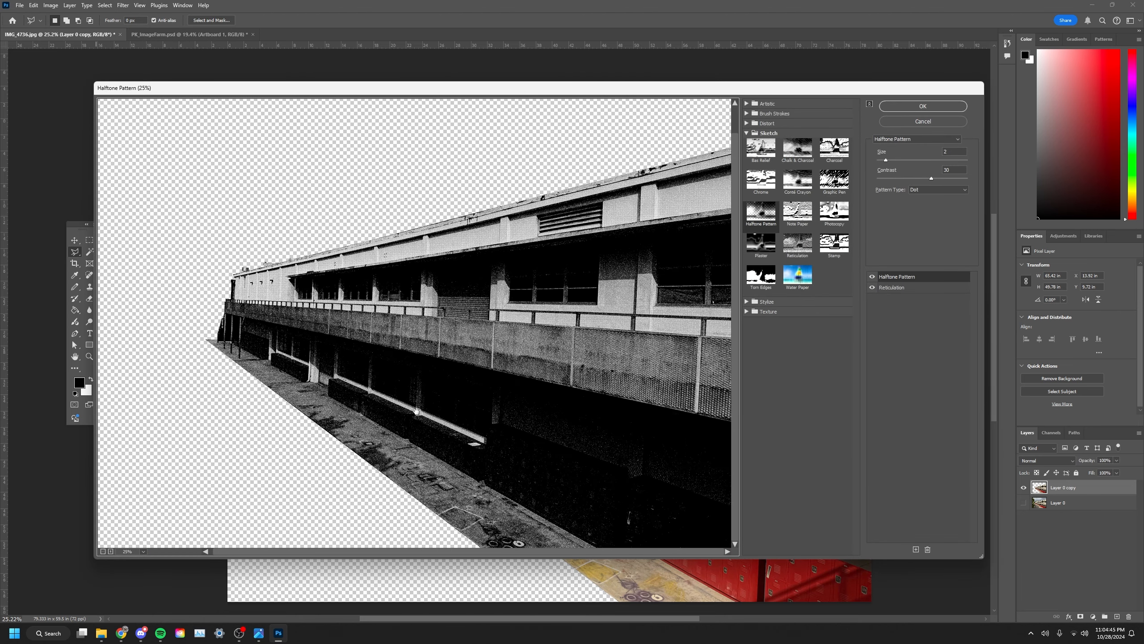
Step: Examine the Halftone Pattern preview up close along the roofline and windows, and enlarge the Filter Gallery to full screen
scroll(511, 399, up, 1)
drag(554, 402, 543, 396)
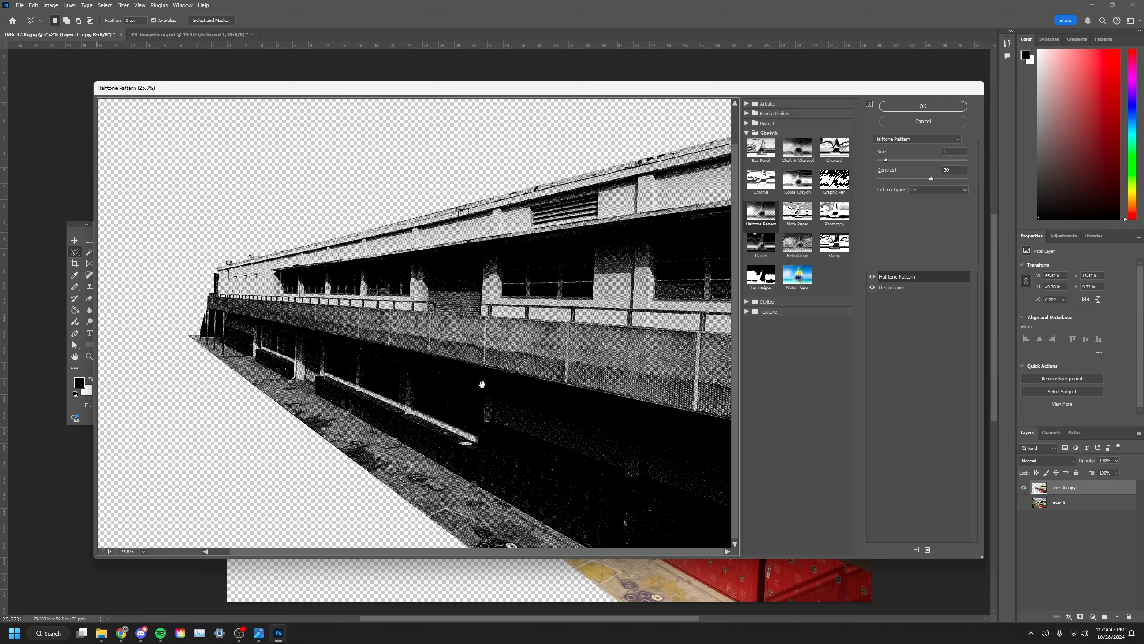
scroll(466, 344, up, 1)
scroll(465, 343, up, 5)
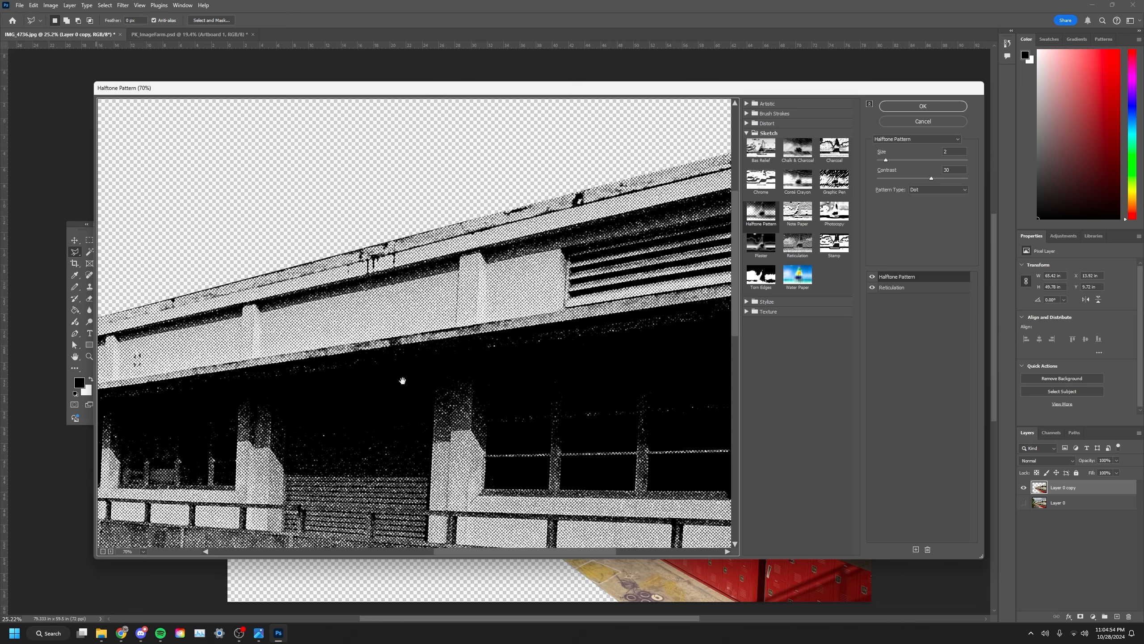
drag(402, 381, 636, 324)
drag(315, 338, 544, 315)
drag(360, 342, 577, 312)
scroll(544, 314, down, 5)
double_click(856, 88)
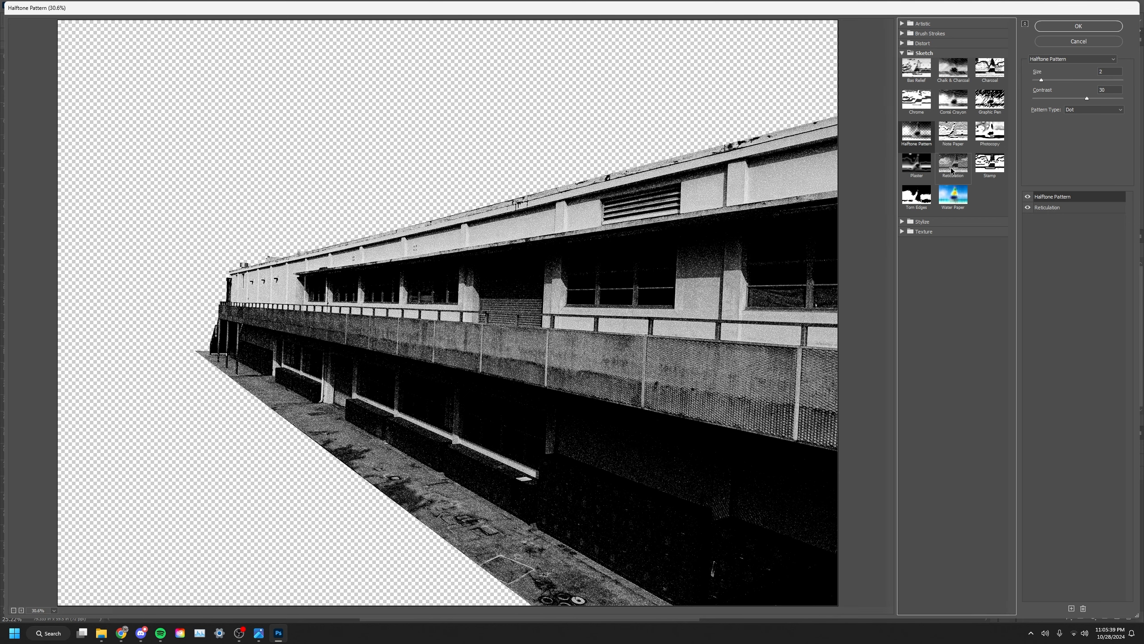
Step: Set the Reticulation density to 15 and the Halftone Pattern to size 3 and contrast 50
click(1065, 208)
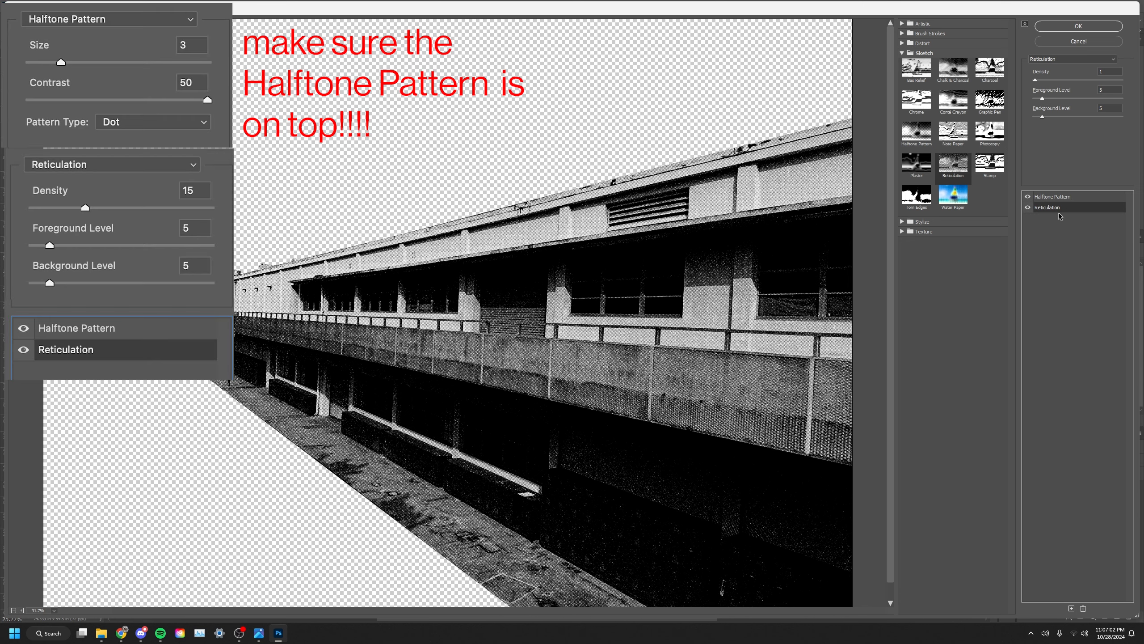
double_click(1110, 71)
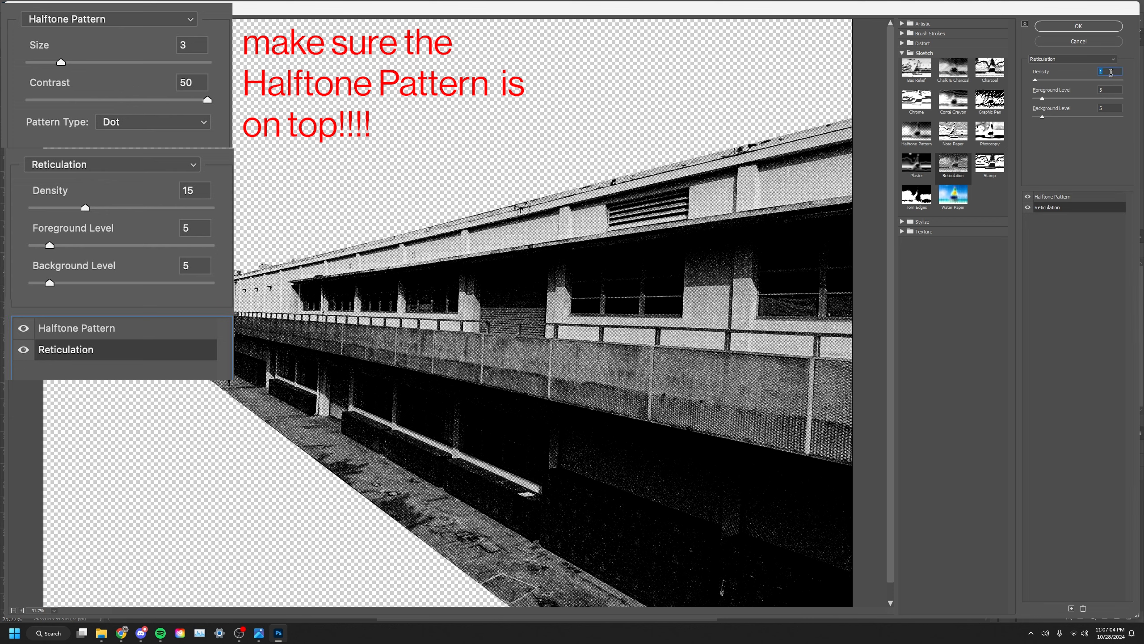
text(15)
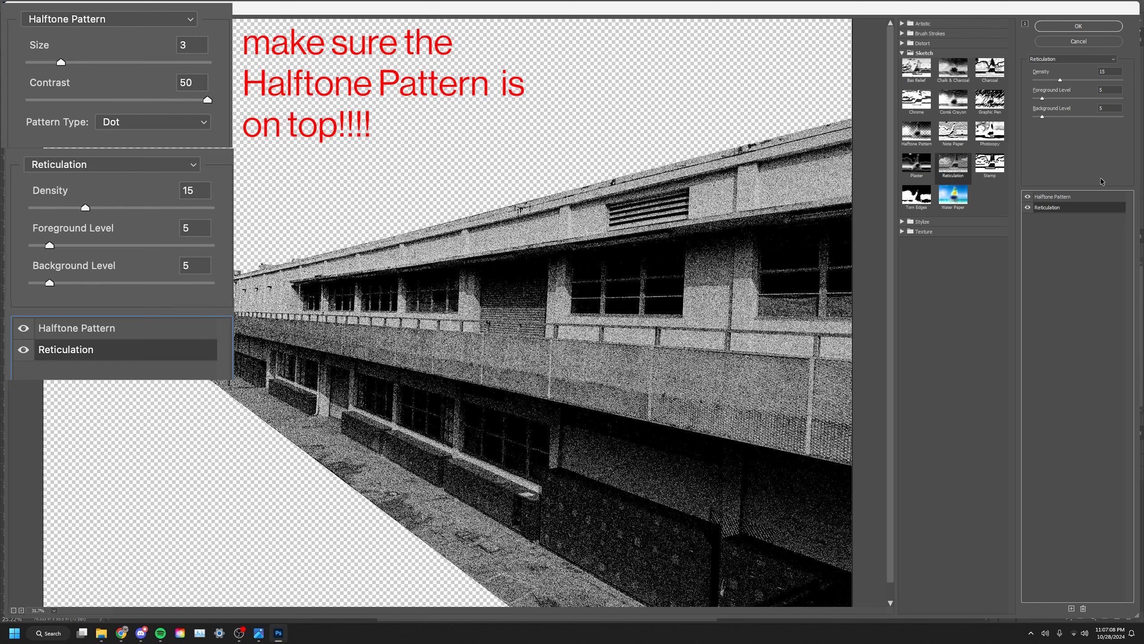
click(1081, 196)
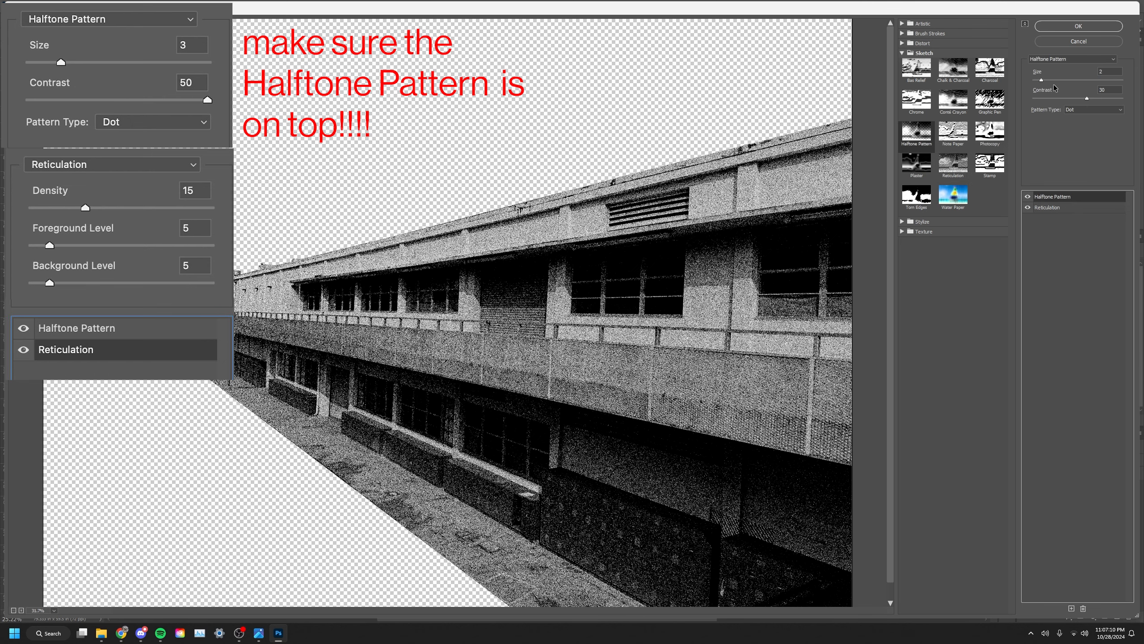
click(1040, 82)
drag(1045, 79, 1122, 99)
Step: Set the Reticulation density to 13 and apply the stacked Halftone Pattern and Reticulation effects to the building layer
scroll(392, 399, down, 1)
scroll(392, 398, up, 2)
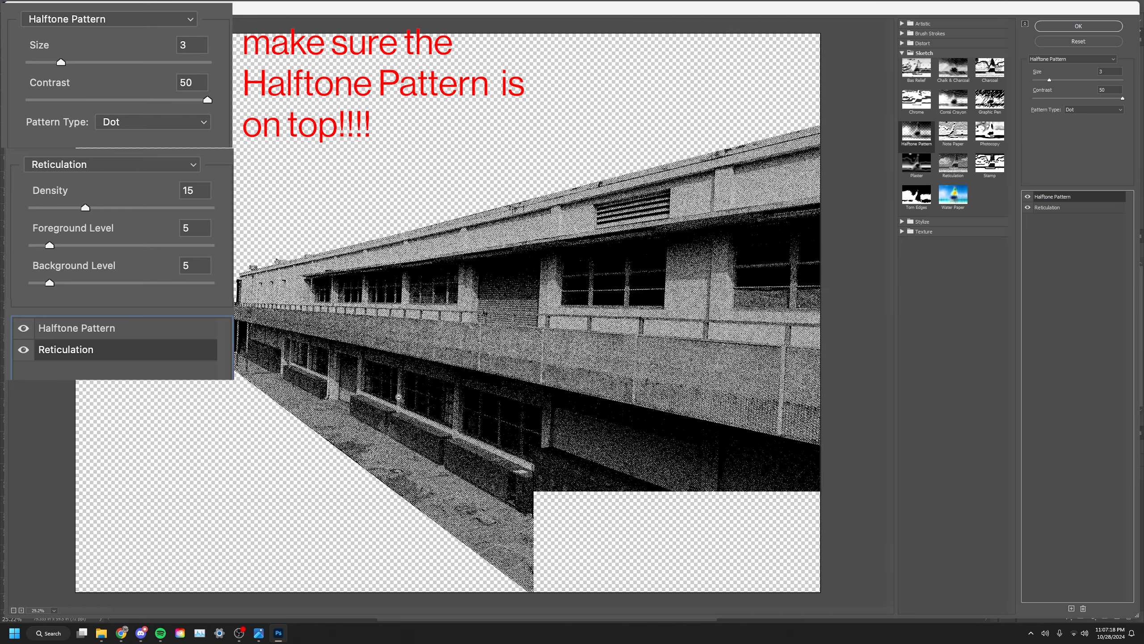
scroll(466, 342, up, 10)
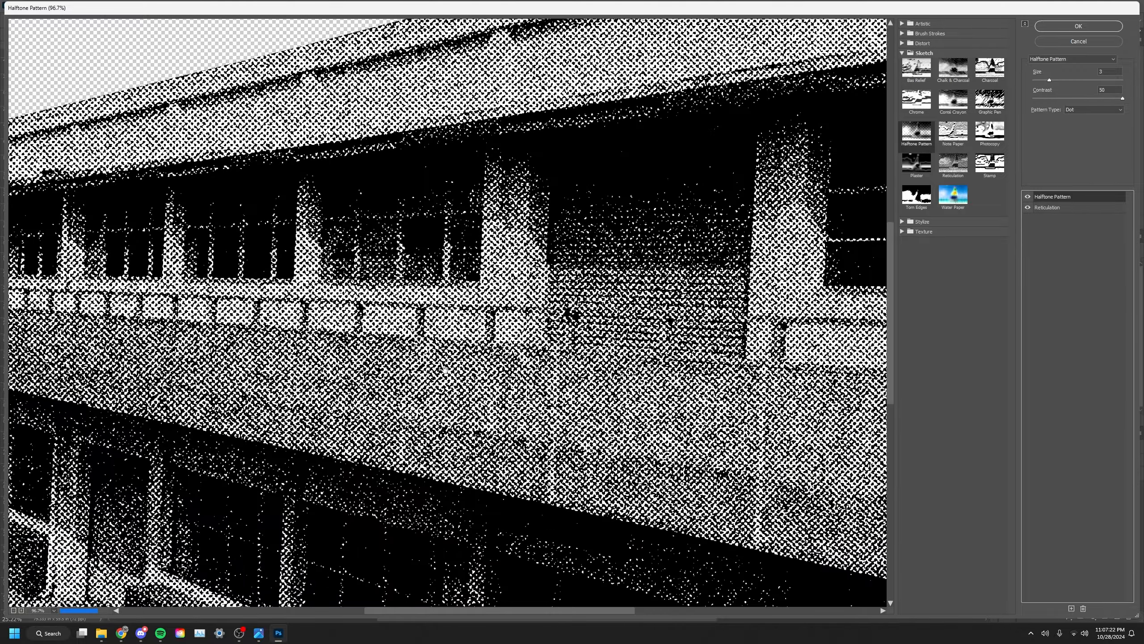
drag(445, 370, 346, 361)
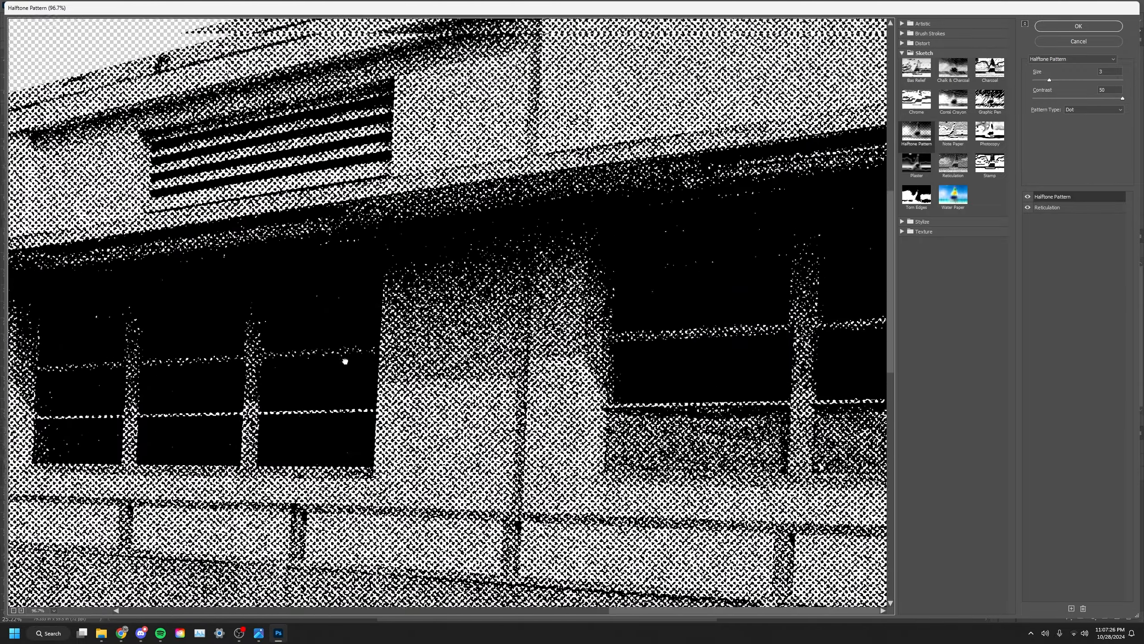
scroll(459, 311, down, 5)
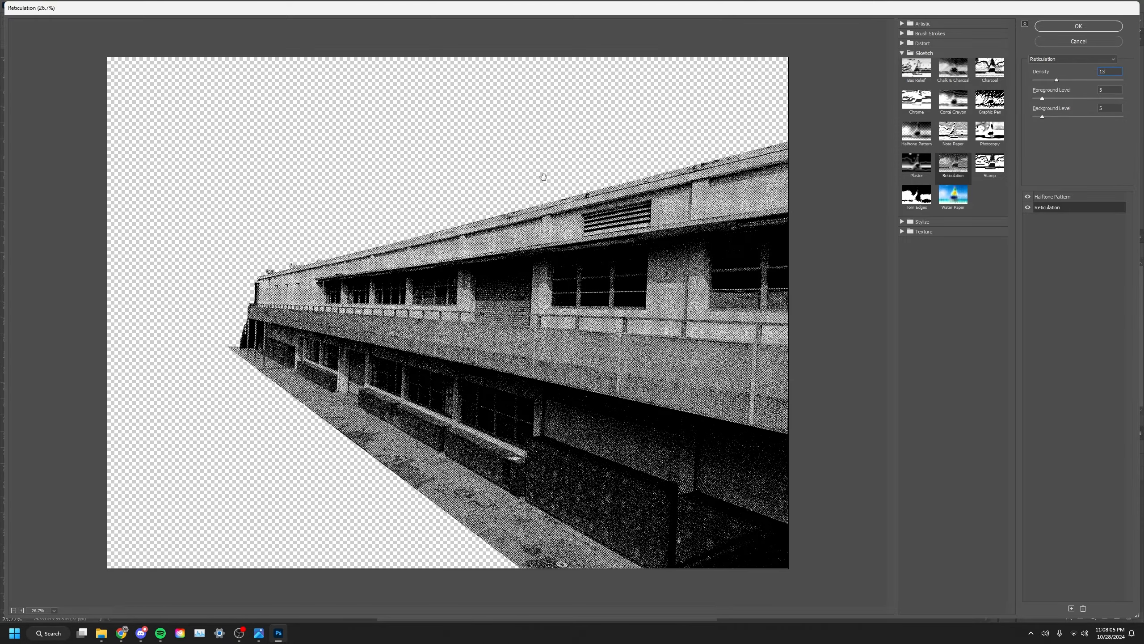
click(1089, 29)
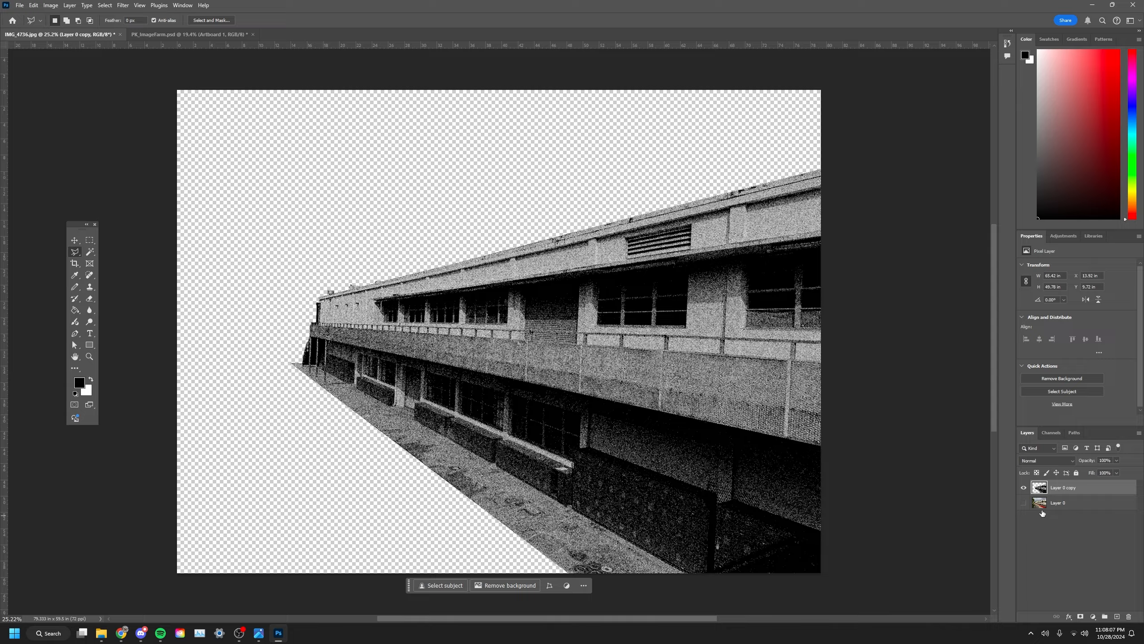
Step: Compare the building's halftone dots up close with the dot texture of the blue artwork in PK_ImageFarm.psd
scroll(518, 379, up, 10)
scroll(541, 337, down, 7)
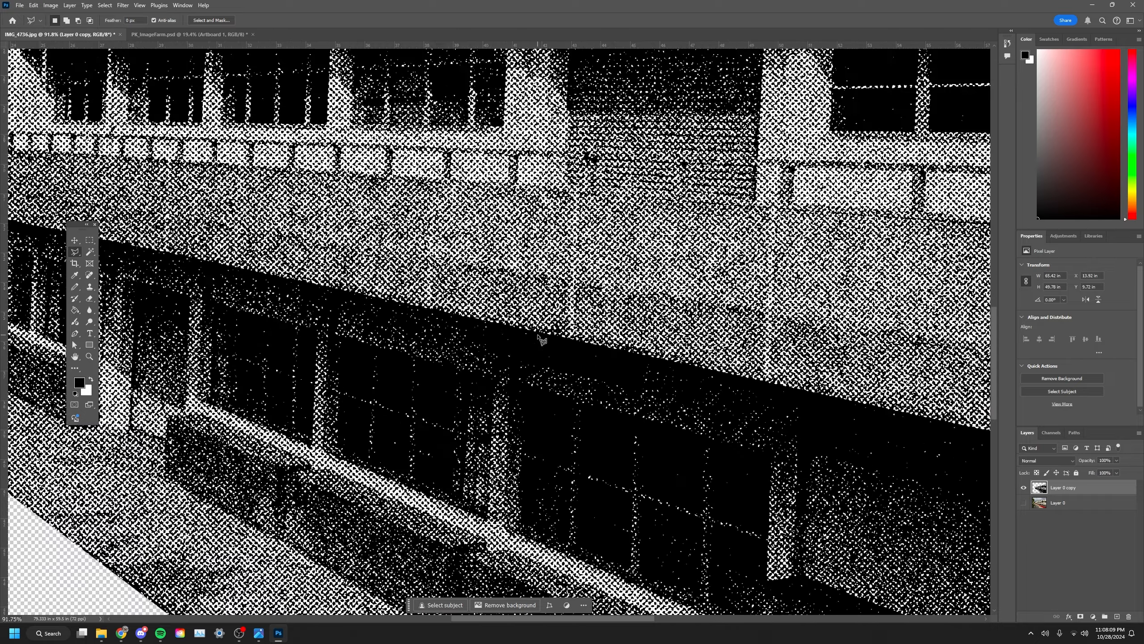
scroll(509, 327, up, 2)
key(ctrl+Tab)
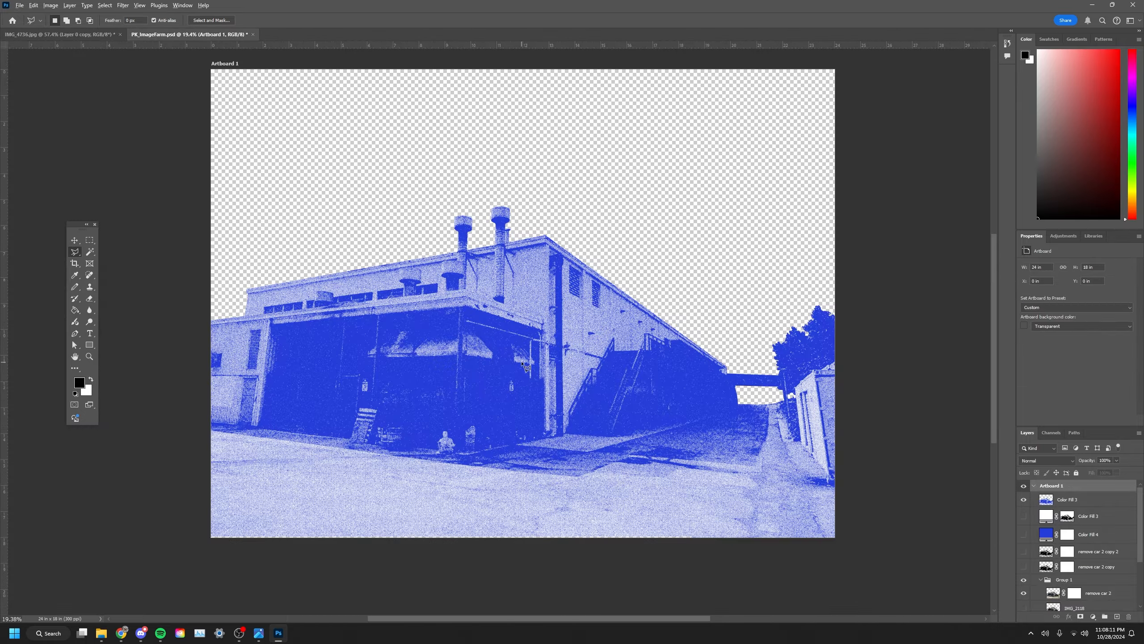
scroll(513, 315, up, 5)
scroll(512, 315, up, 4)
scroll(542, 320, down, 2)
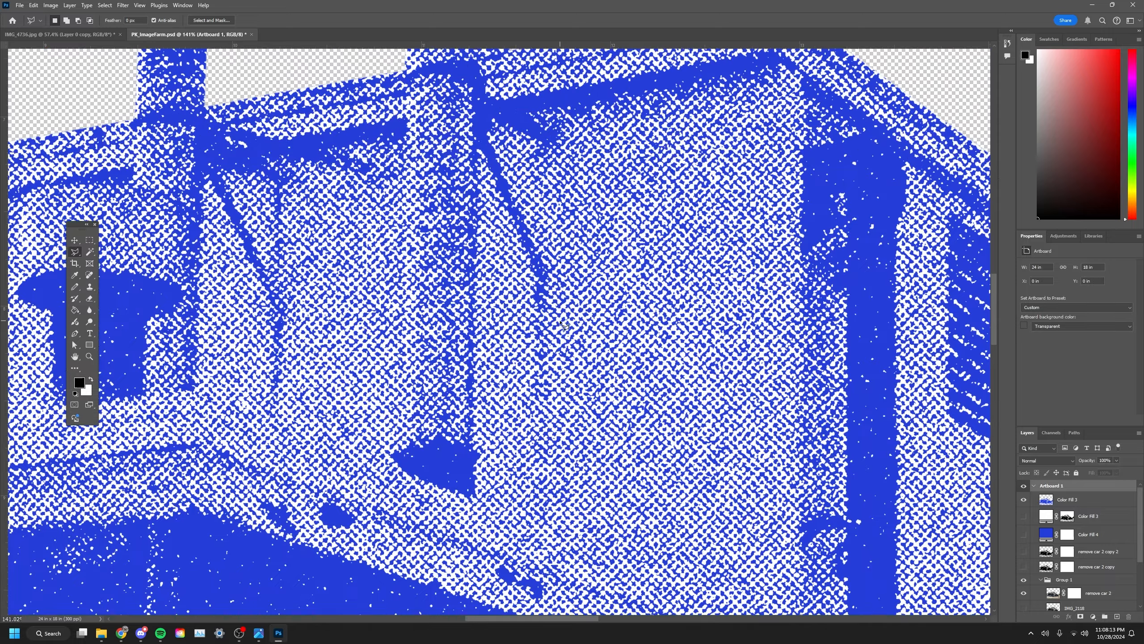
scroll(542, 320, down, 4)
scroll(621, 212, up, 4)
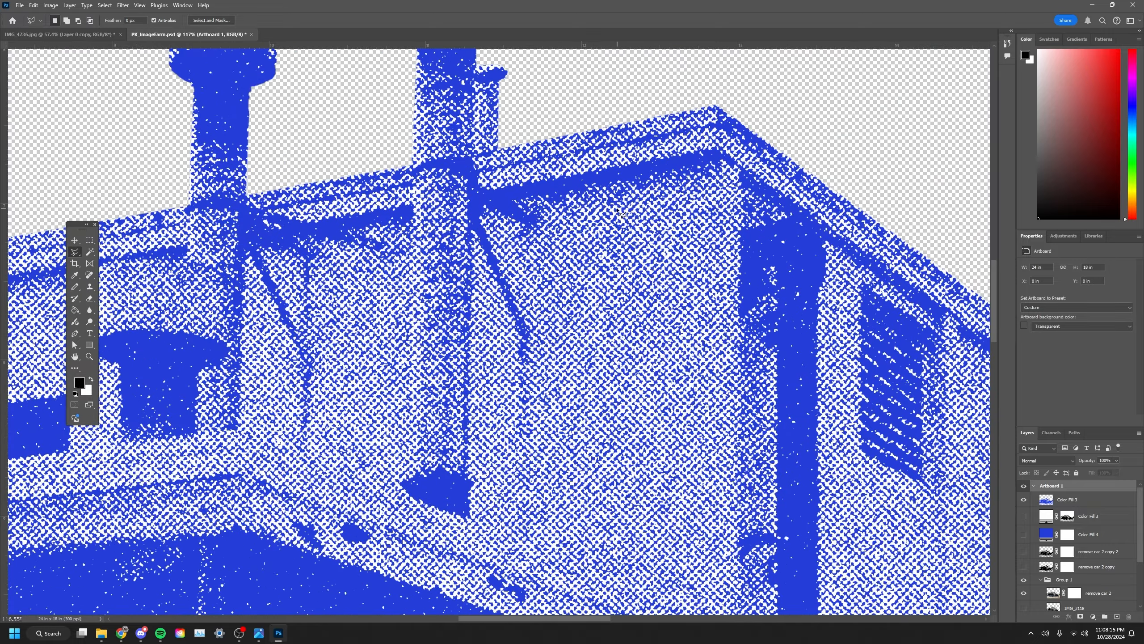
scroll(516, 250, down, 3)
scroll(565, 317, up, 4)
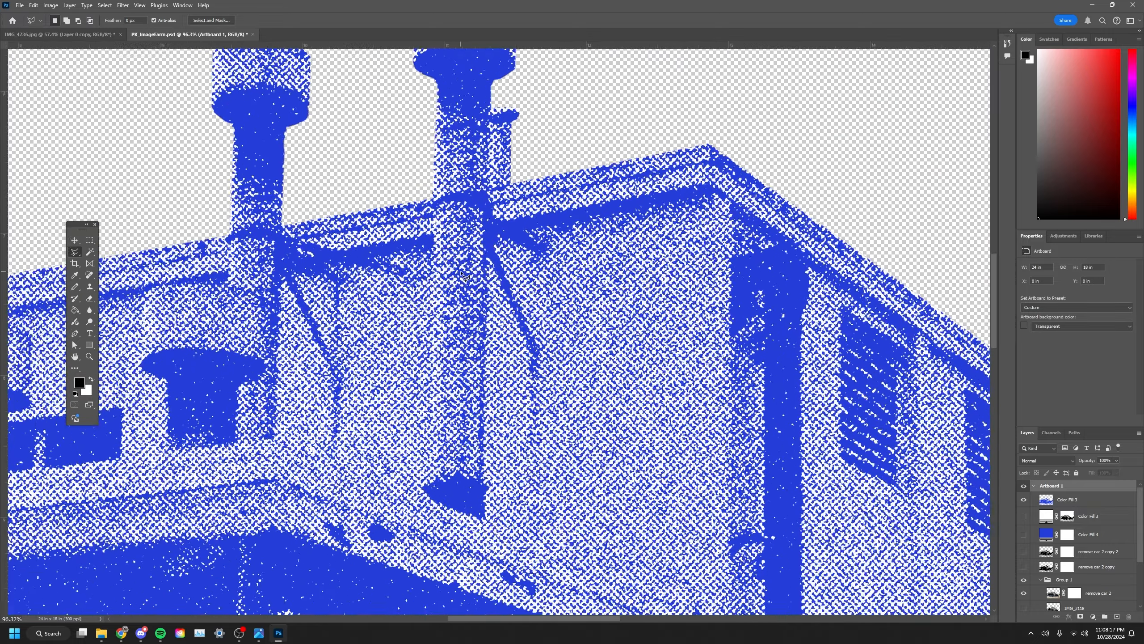
scroll(527, 372, down, 3)
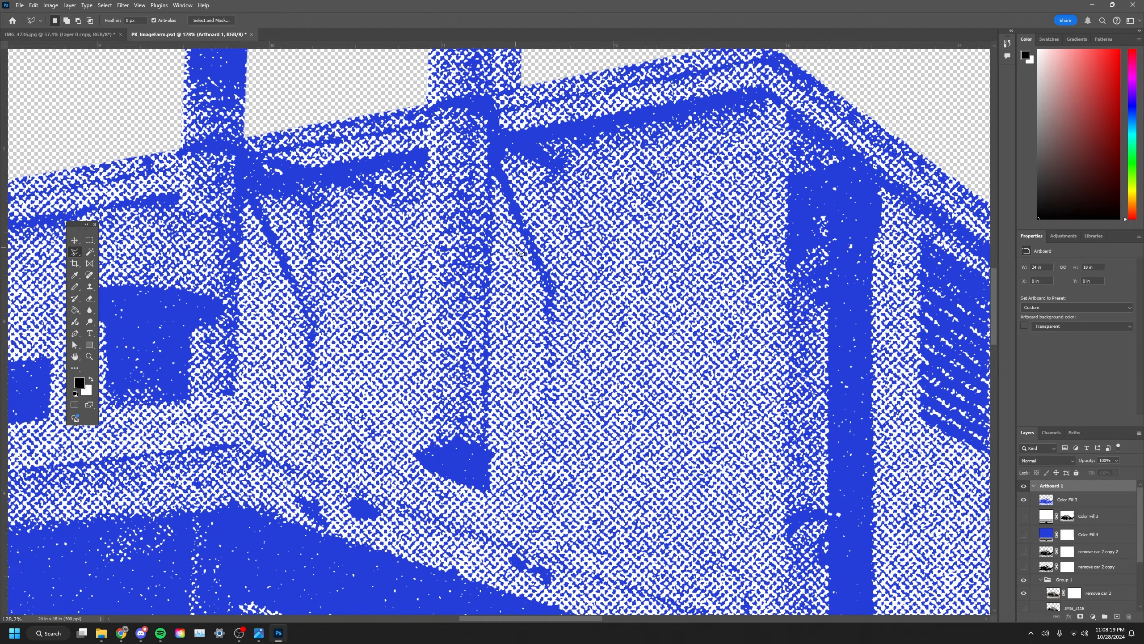
Step: Duplicate the halftone building layer in IMG_4716.jpg and hide the original halftone layer beneath it
click(105, 32)
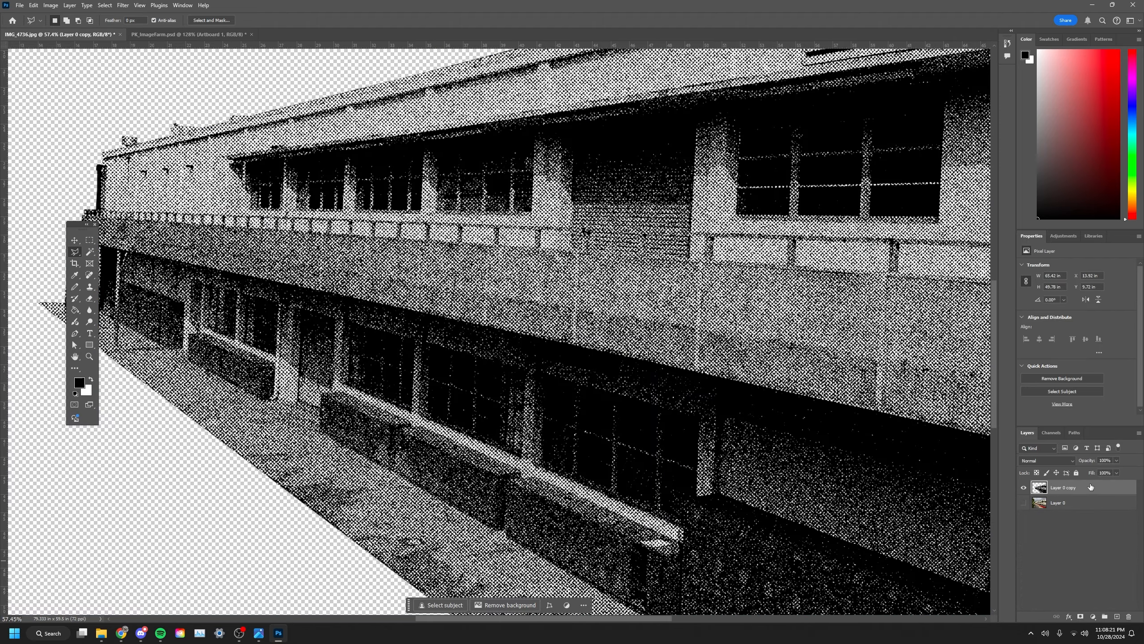
key(ctrl+k)
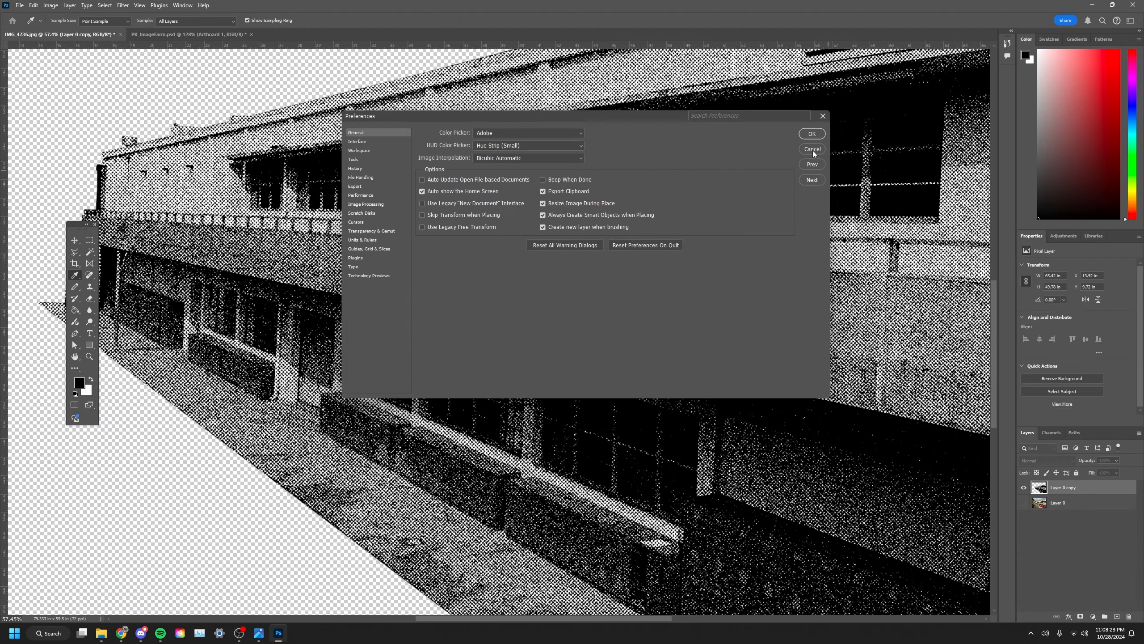
click(812, 152)
key(ctrl+j)
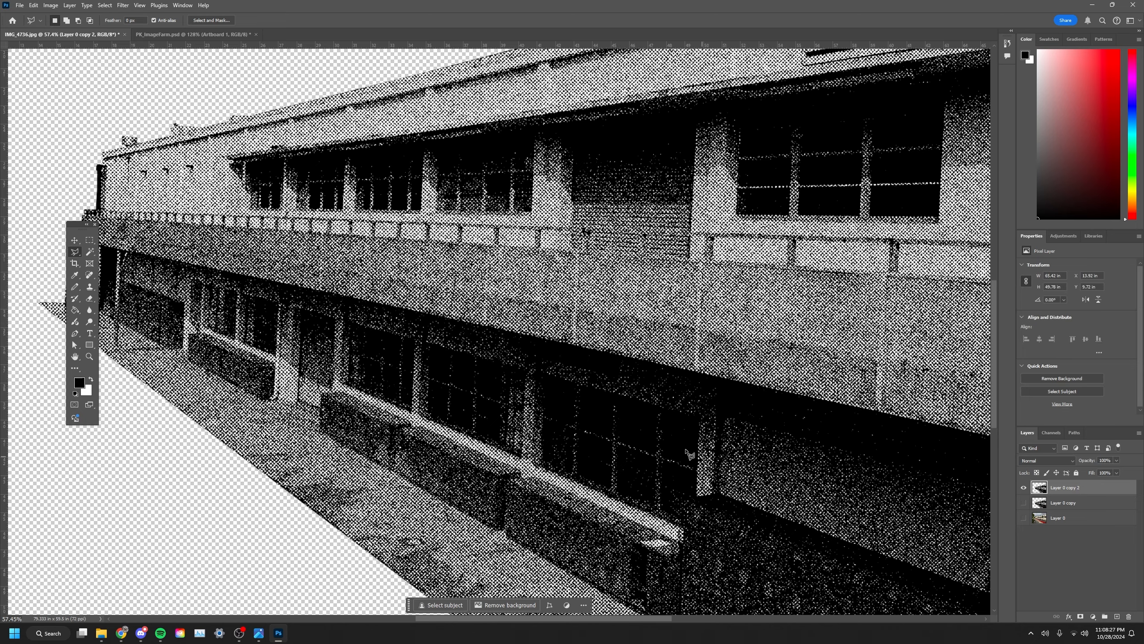
Step: Compare the Red, Green and Blue channels of the duplicate layer and load the Green channel as a selection
scroll(478, 334, down, 6)
scroll(580, 401, up, 1)
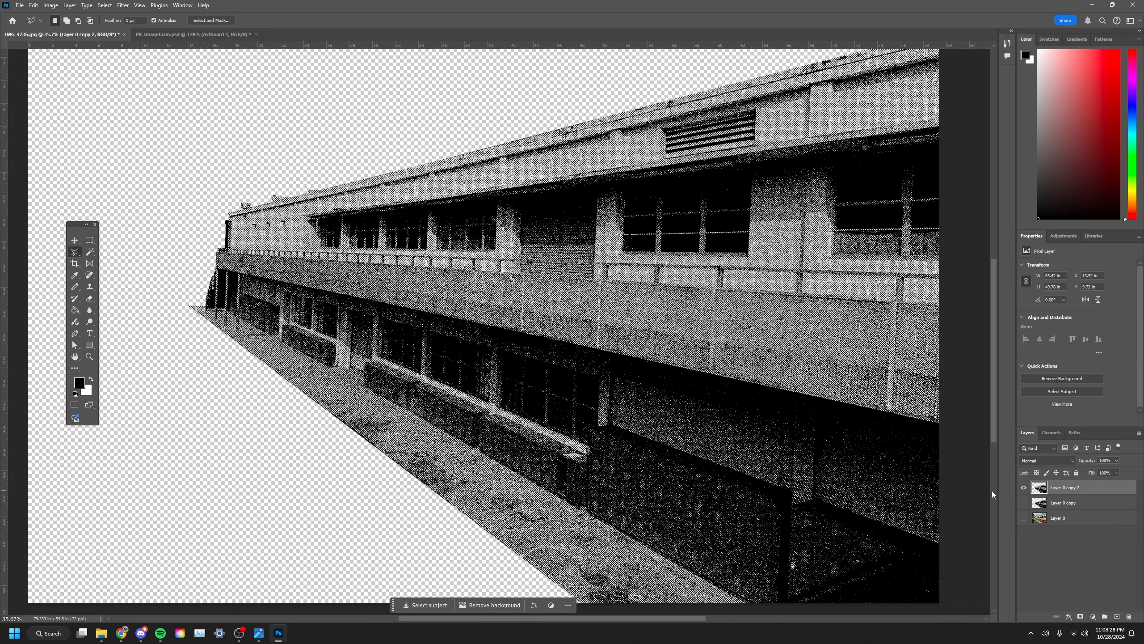
click(1054, 433)
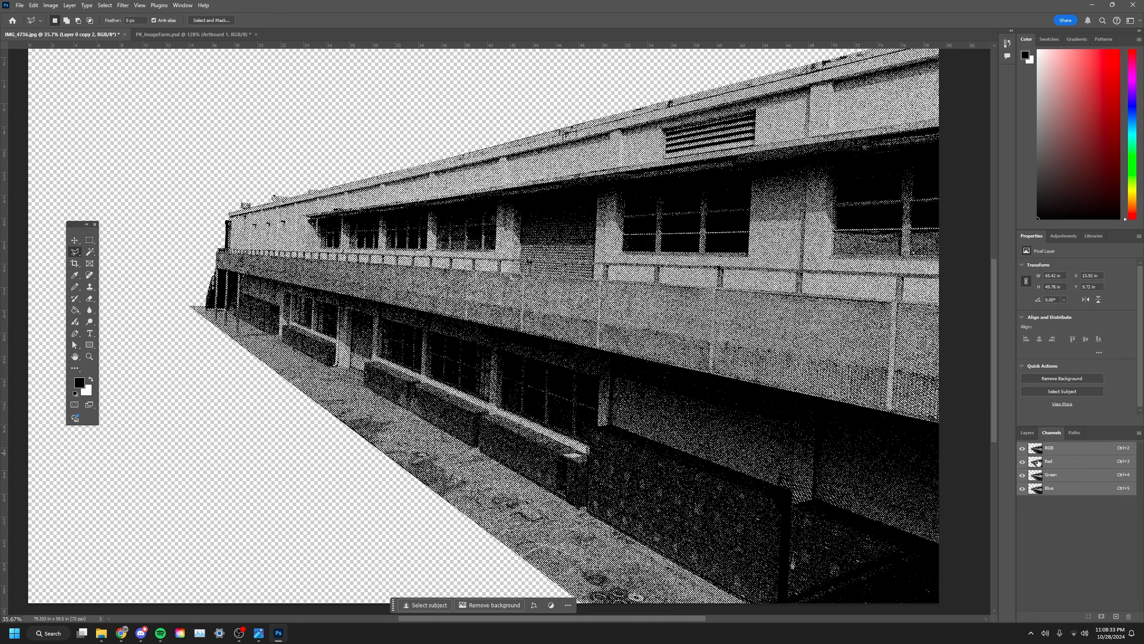
click(1039, 464)
click(1038, 476)
click(1037, 490)
click(1037, 477)
click(1037, 464)
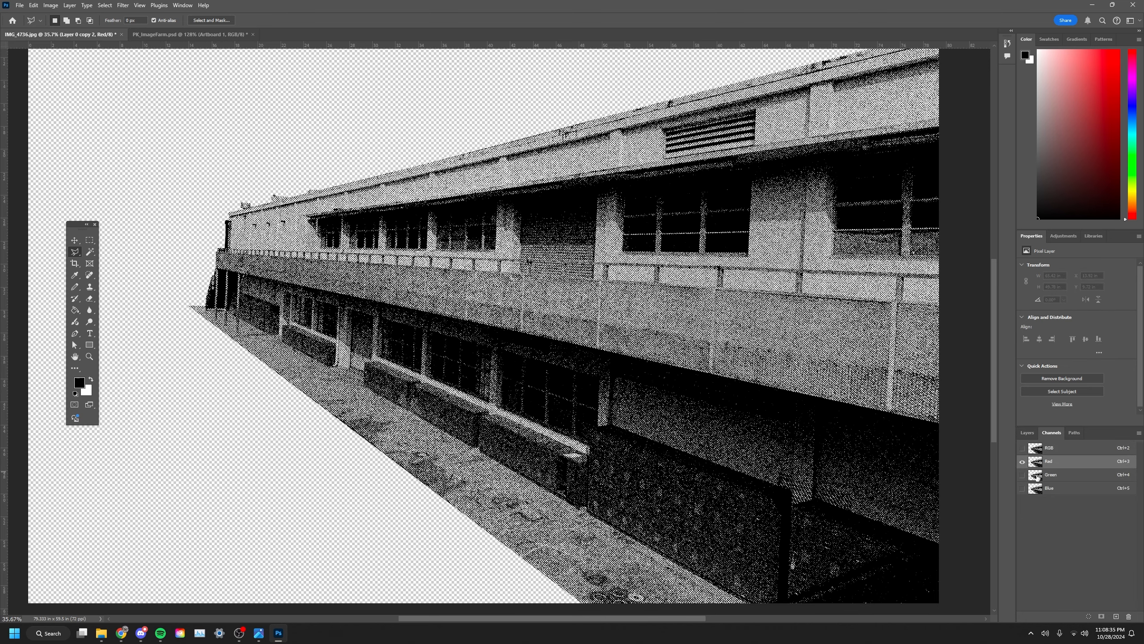
click(1037, 478)
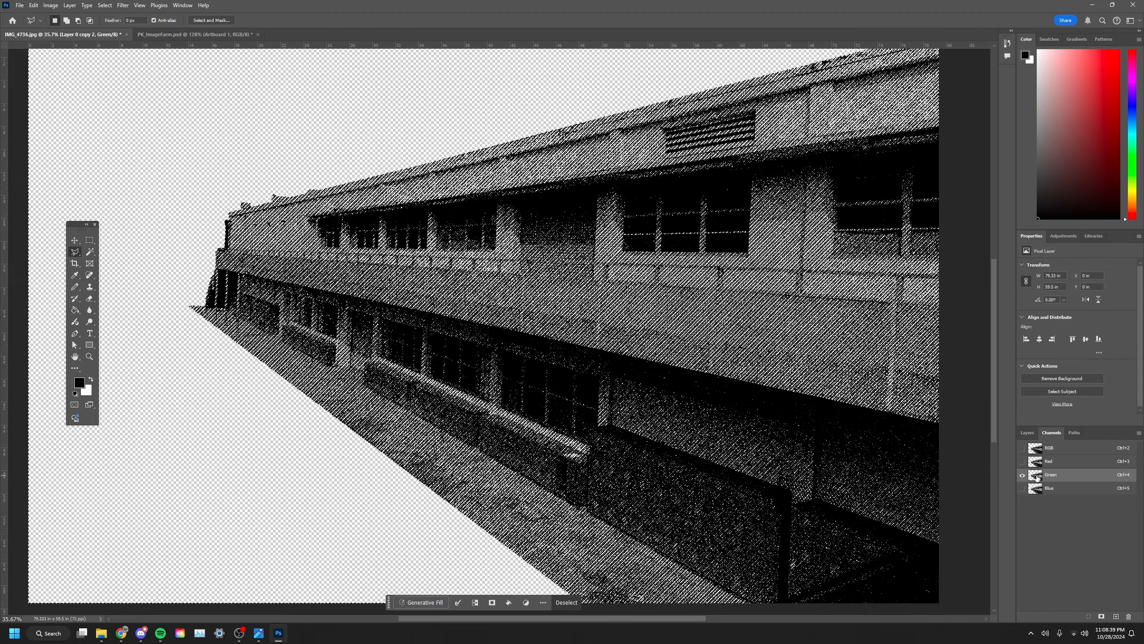
Step: Add a Solid Color fill layer above the duplicate halftone layer, masked by the channel selection
scroll(682, 395, up, 10)
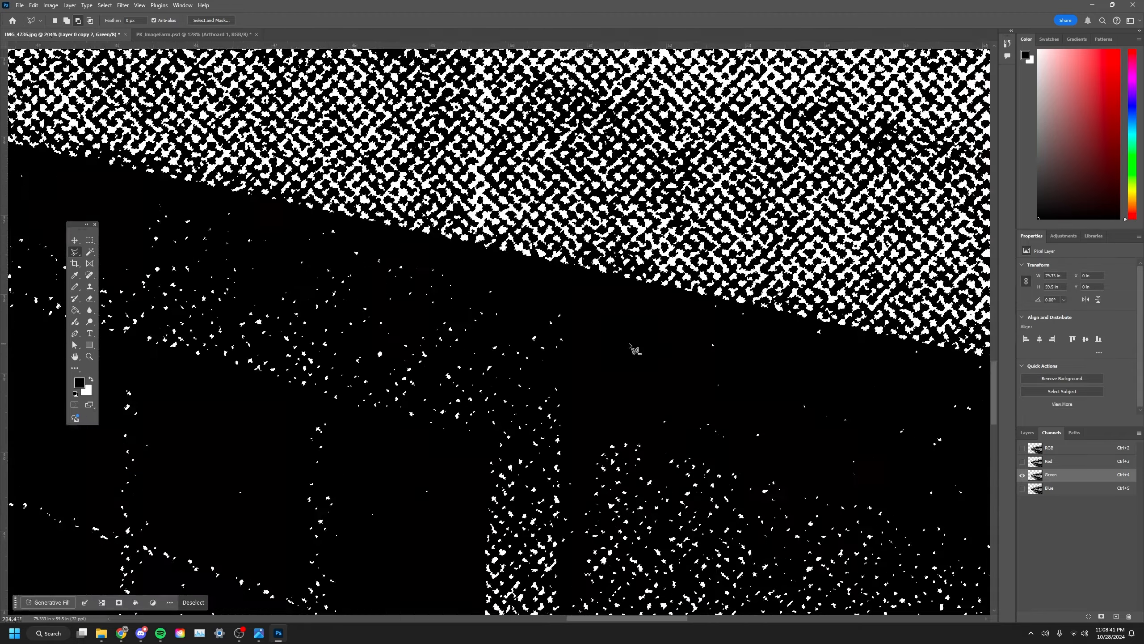
scroll(619, 504, down, 10)
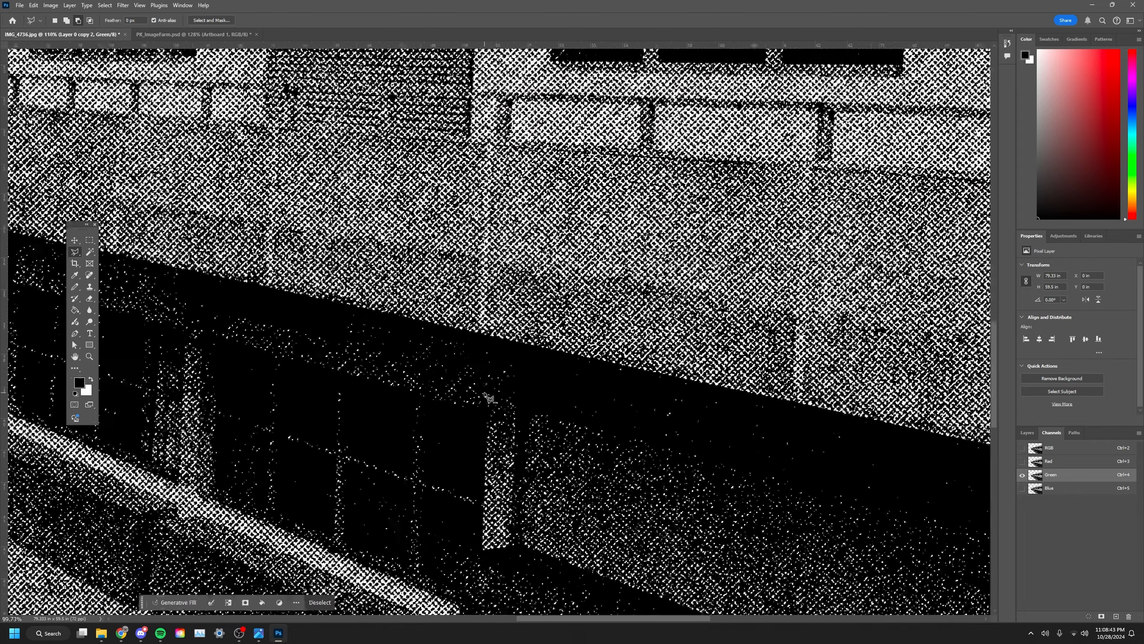
scroll(632, 412, up, 2)
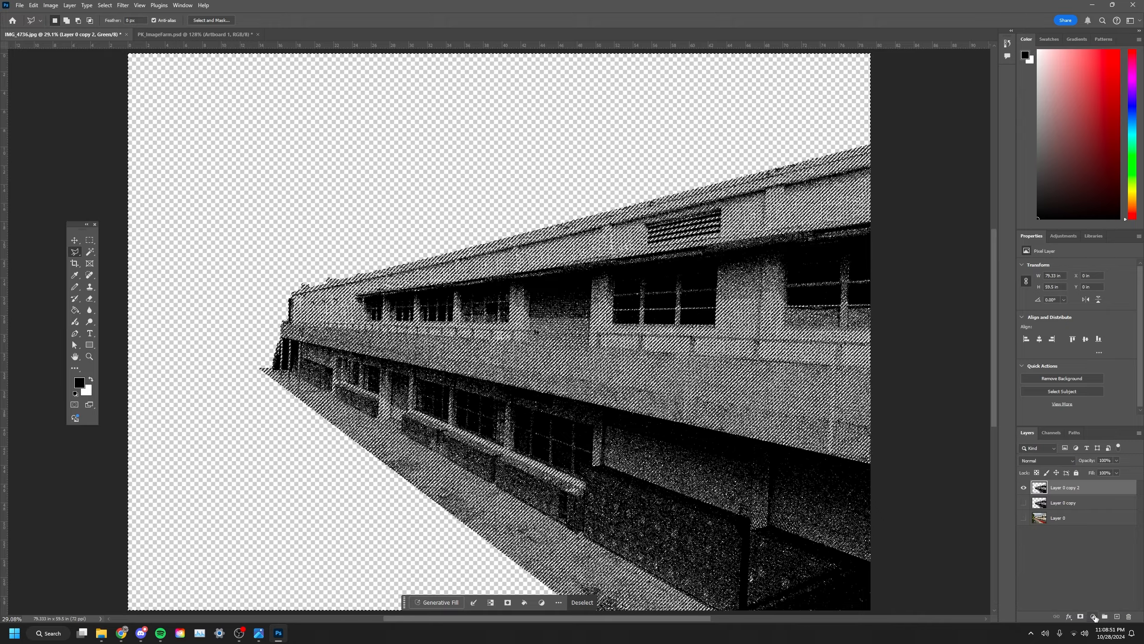
click(1092, 616)
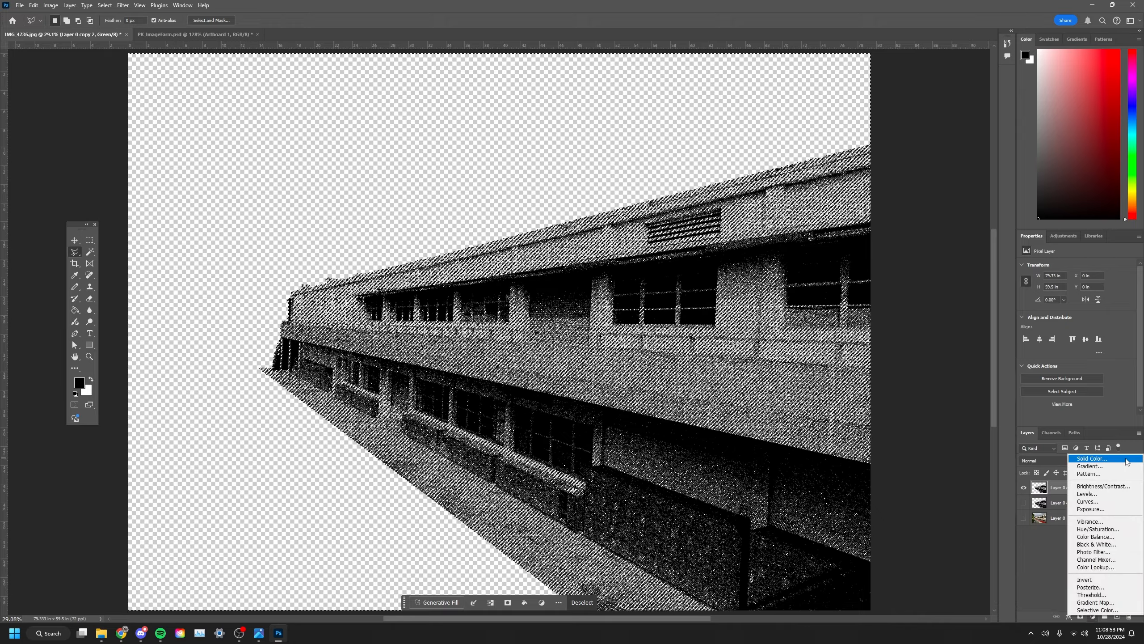
click(1126, 459)
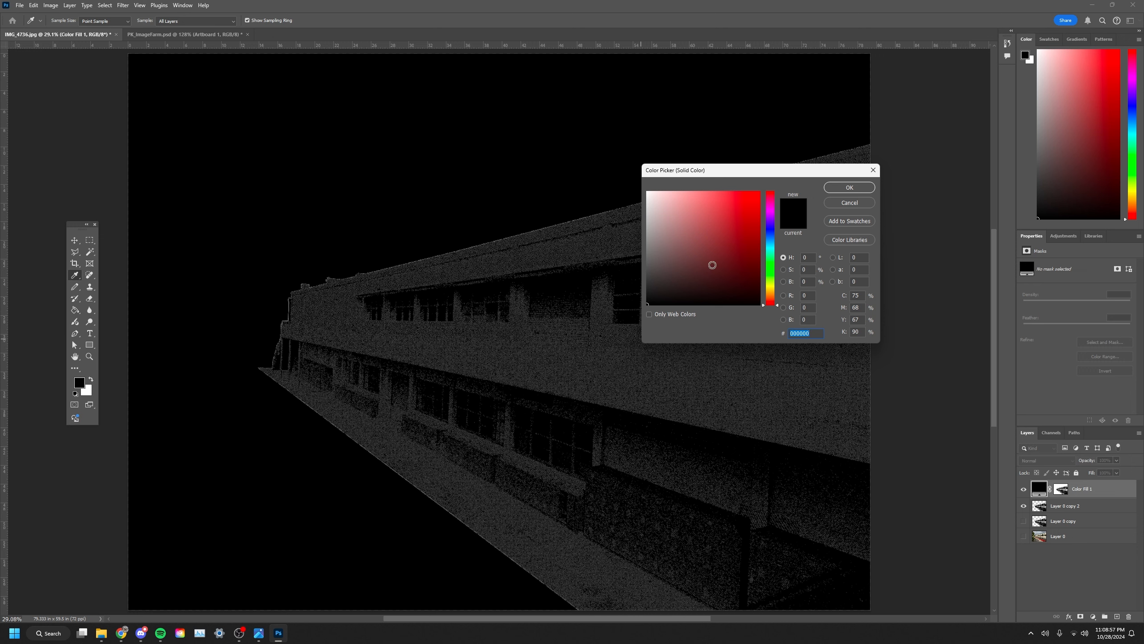
Step: Set the masked fill layer's colour to the brand orange F19E1F from the colours page of PK_BrandGuidelines_v2.pdf
click(771, 292)
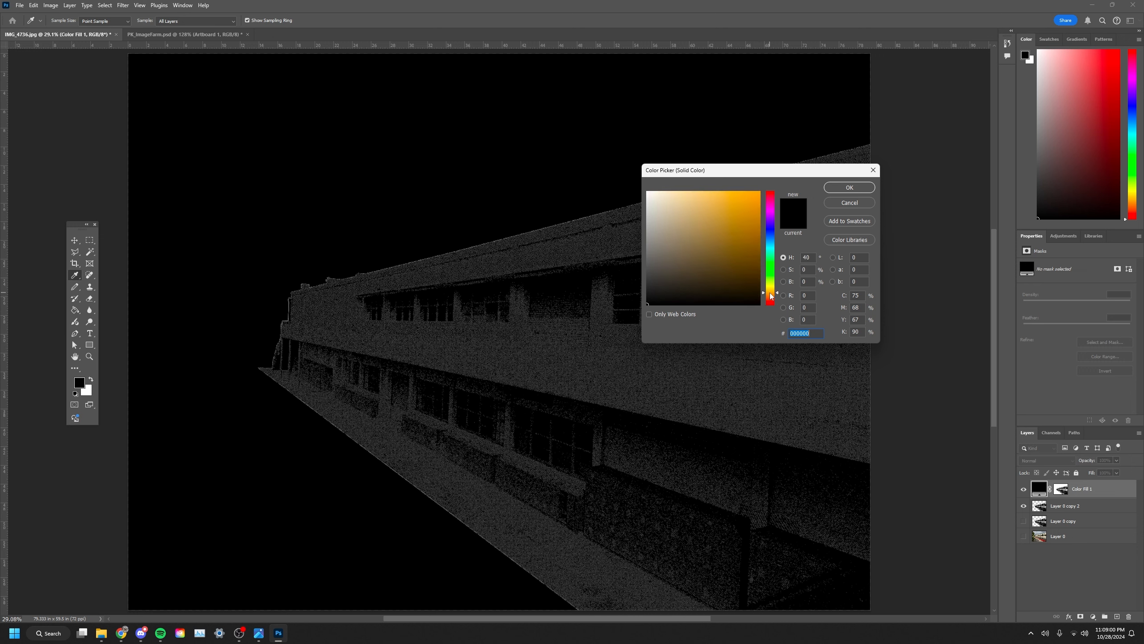
click(122, 633)
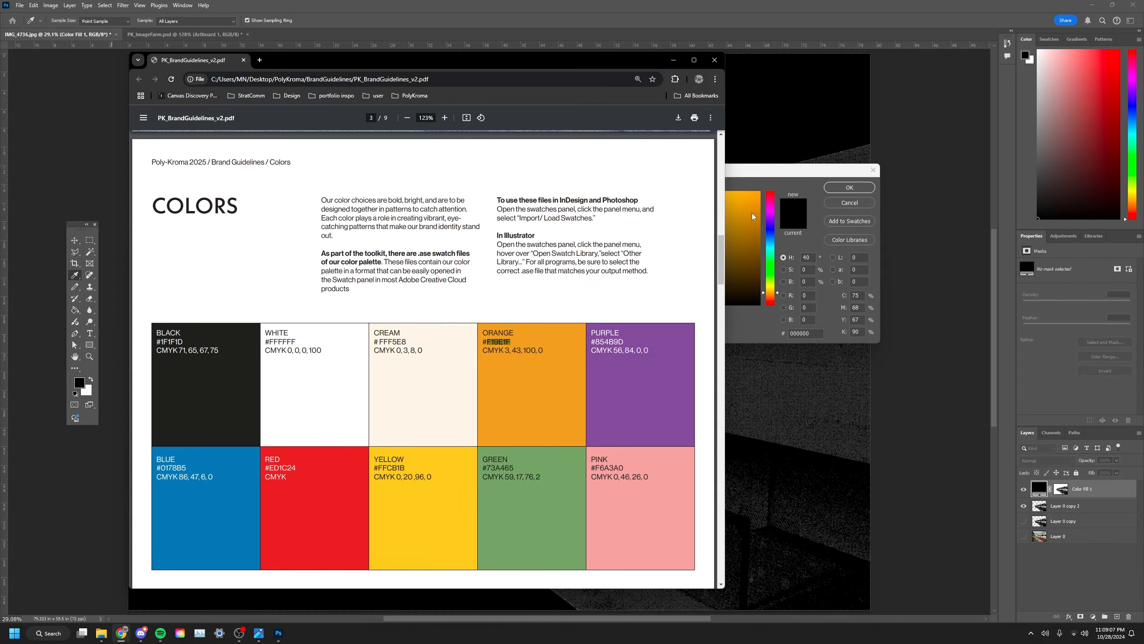
click(789, 220)
text(F19E1F)
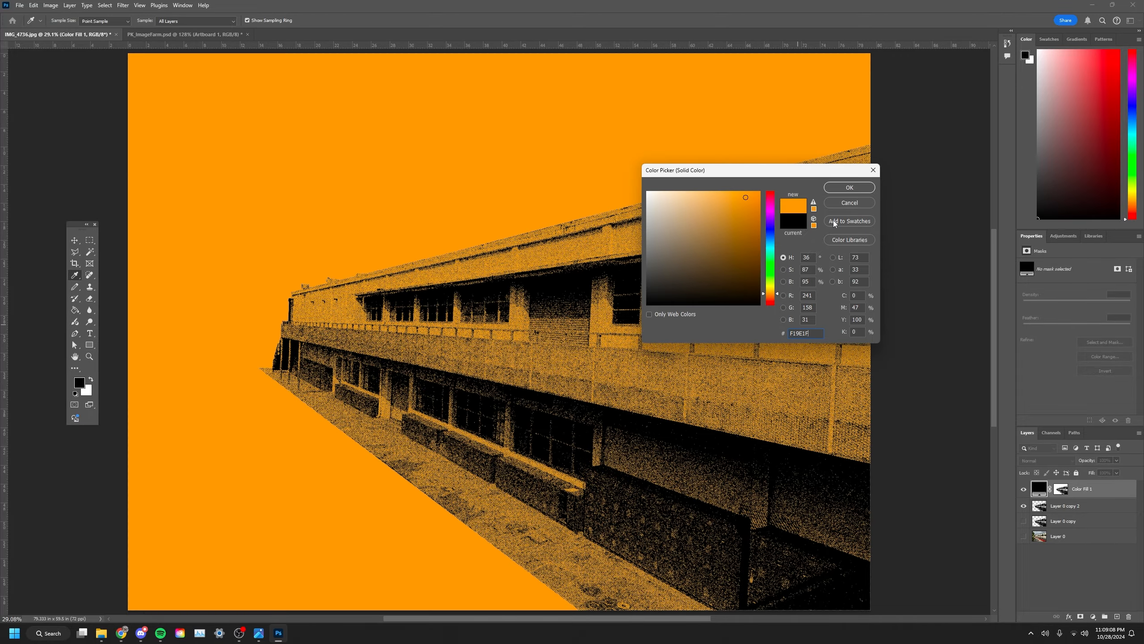
click(850, 186)
Step: Examine the orange and black halftone dots up close, and compare them with the overall look of the building
key(l)
scroll(554, 359, up, 10)
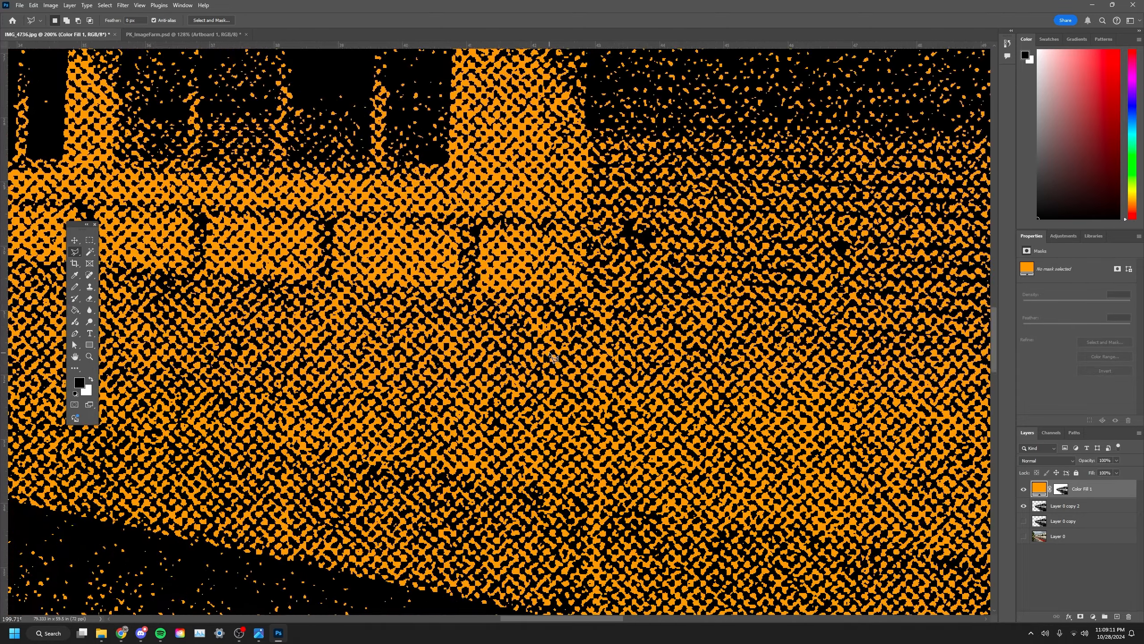
scroll(554, 358, down, 5)
scroll(554, 358, up, 2)
scroll(555, 358, up, 2)
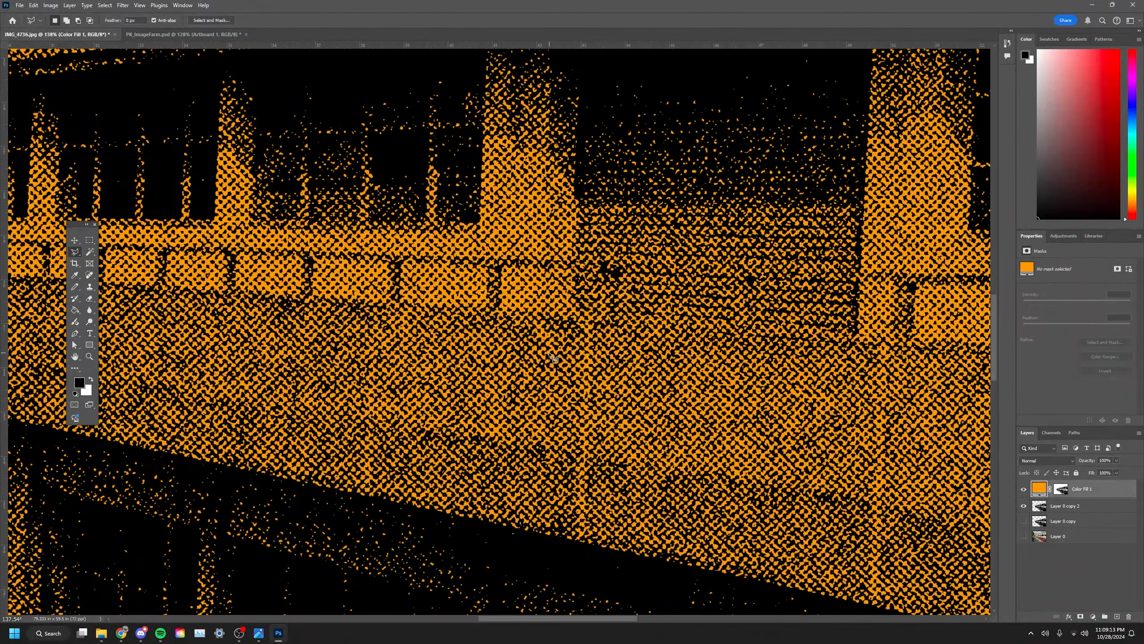
scroll(554, 358, down, 5)
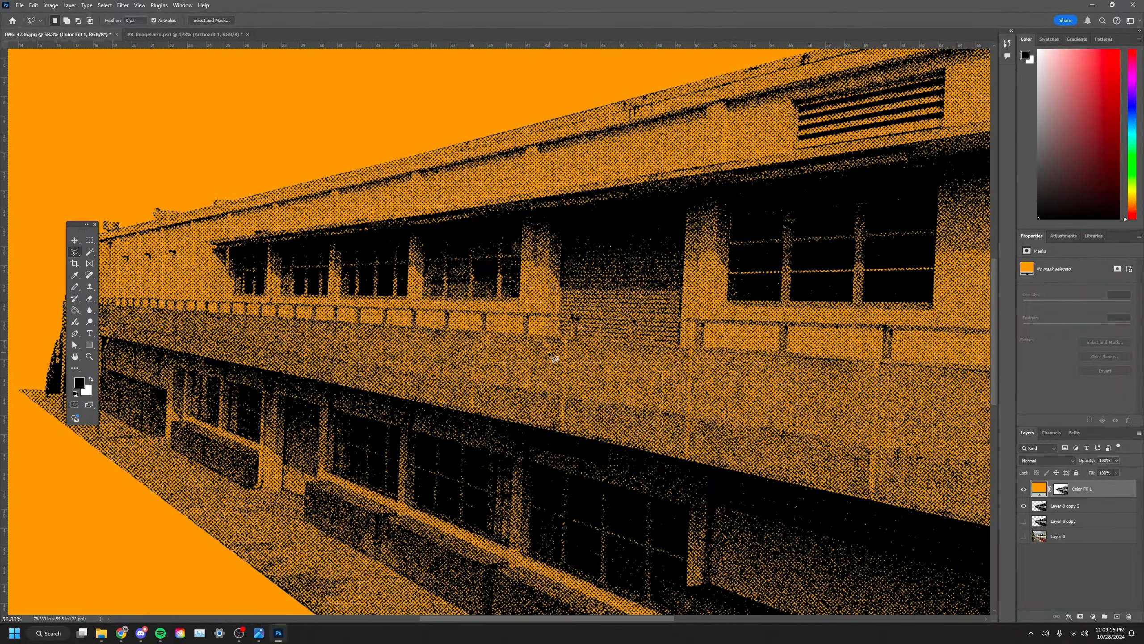
scroll(553, 358, up, 5)
scroll(545, 362, down, 6)
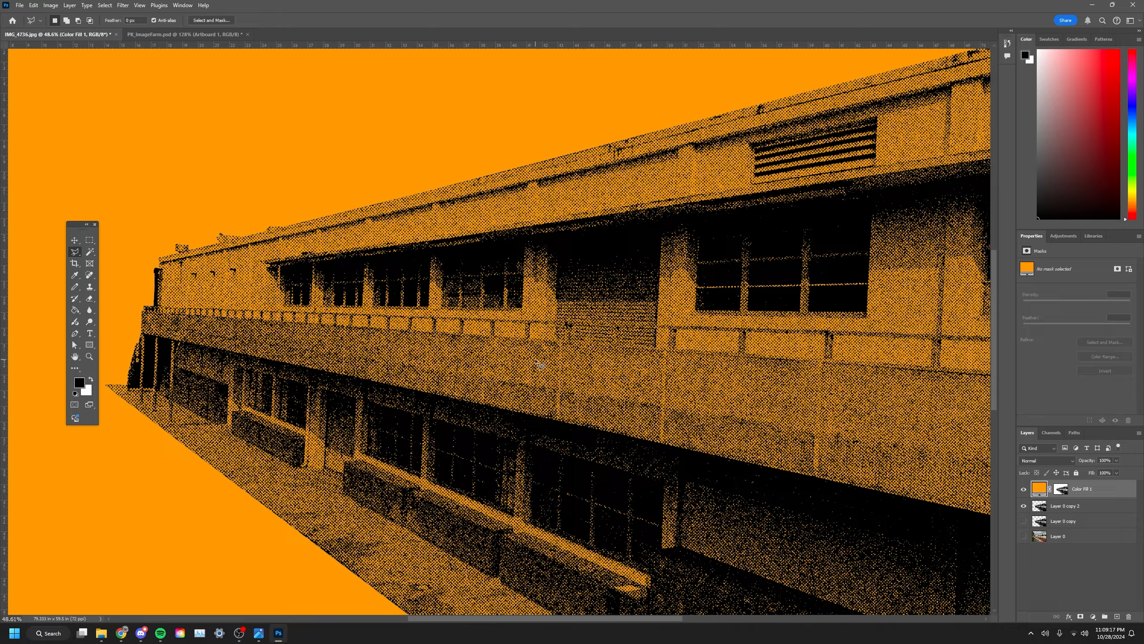
scroll(539, 364, down, 2)
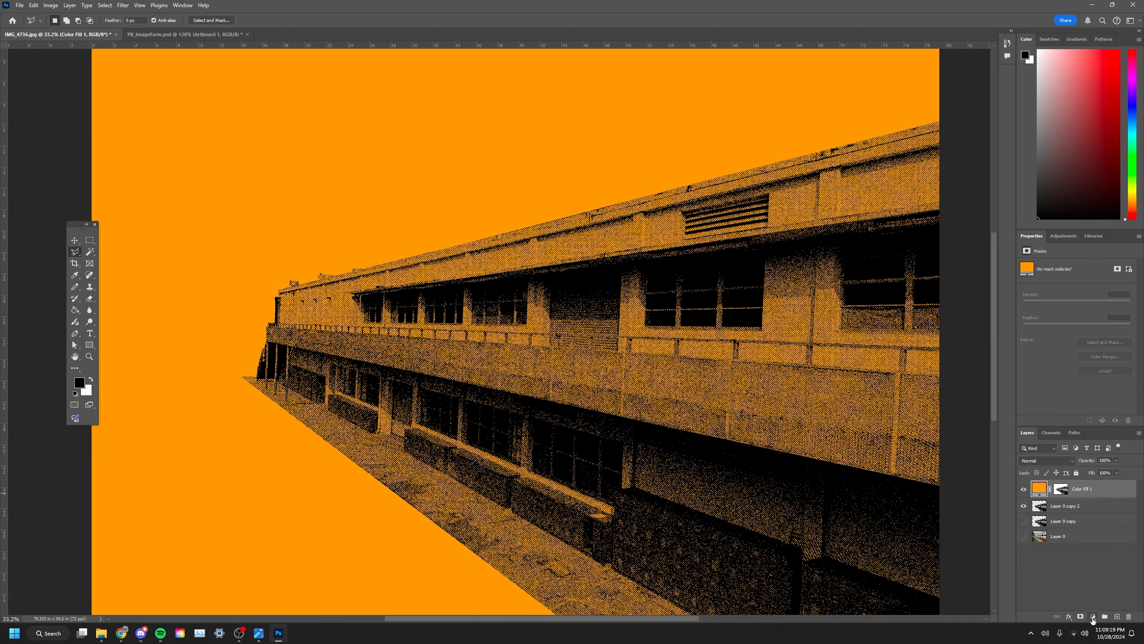
scroll(680, 406, down, 1)
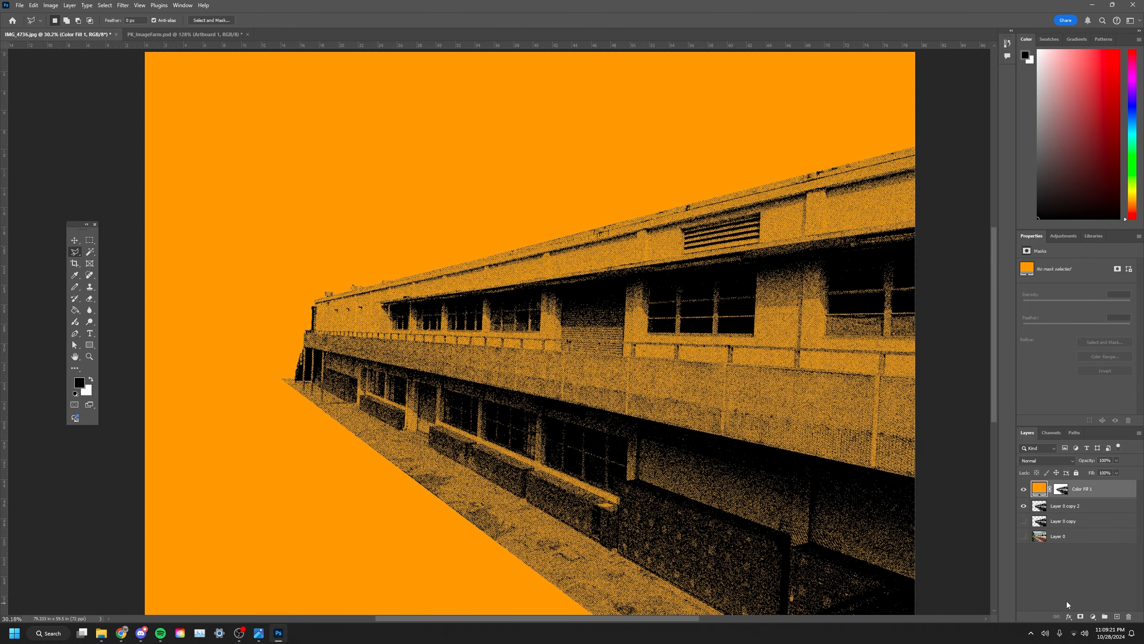
Step: Add a white Solid Color fill layer and place it directly beneath the orange masked fill layer
click(1092, 616)
click(1101, 461)
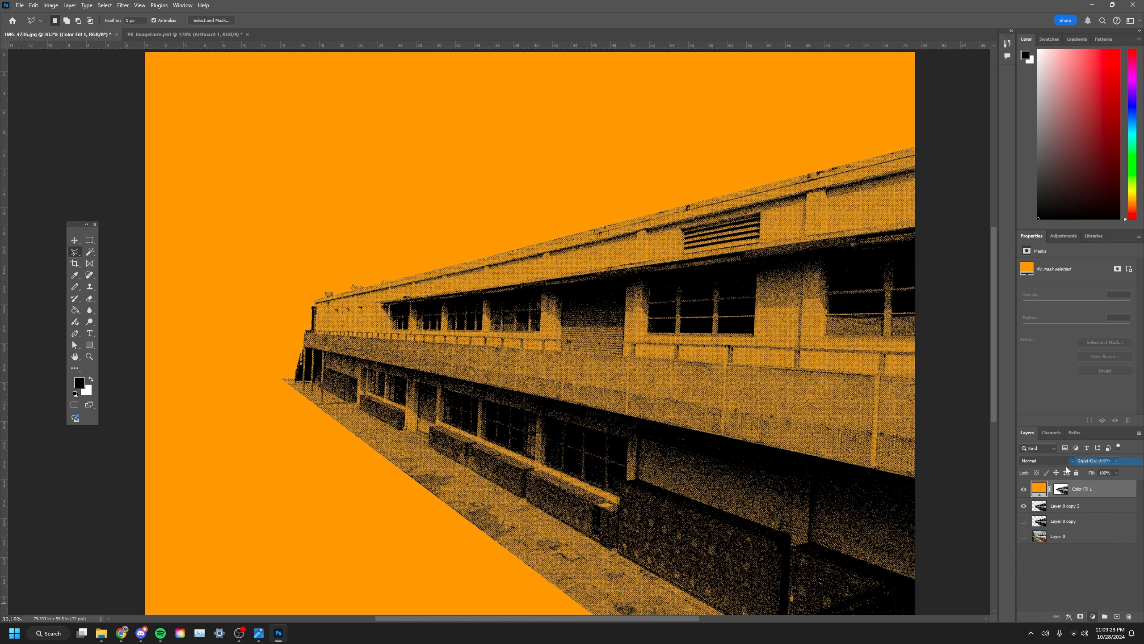
drag(672, 274, 643, 186)
click(839, 187)
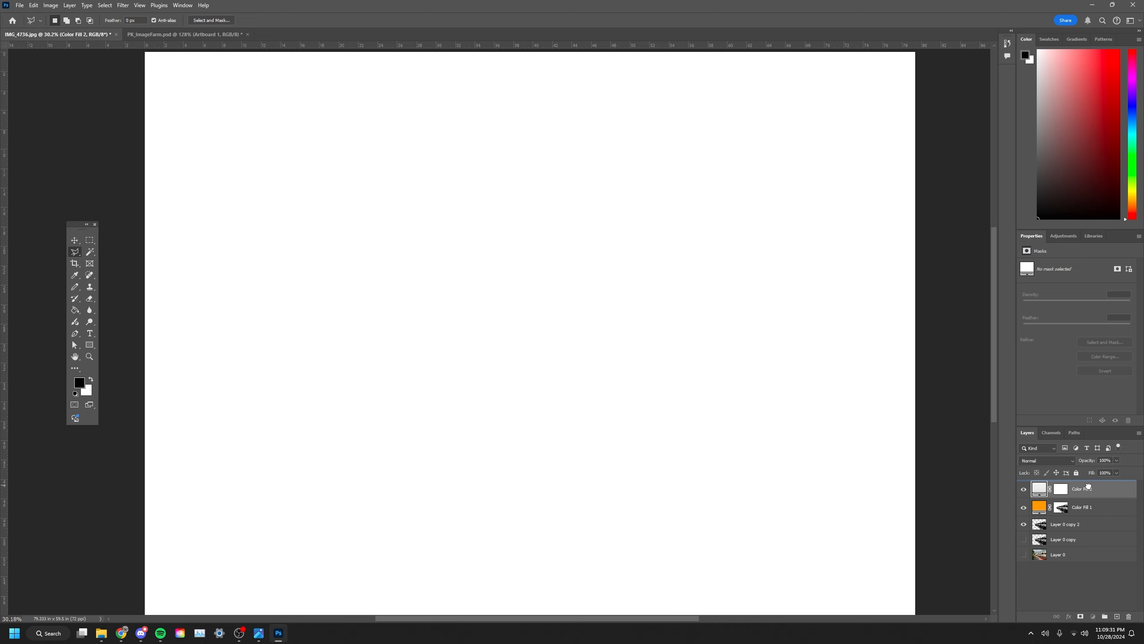
drag(1107, 497, 1101, 517)
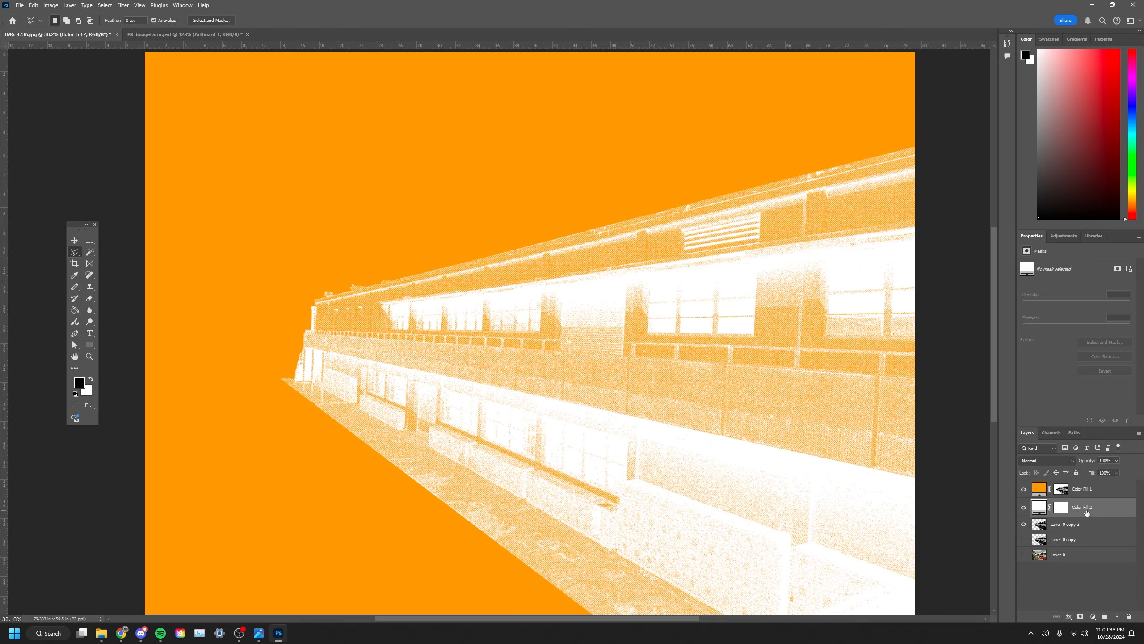
Step: Swap the fill colours: sample the artwork's orange for the lower fill layer and make the masked upper fill layer white
scroll(465, 346, up, 3)
scroll(466, 347, up, 3)
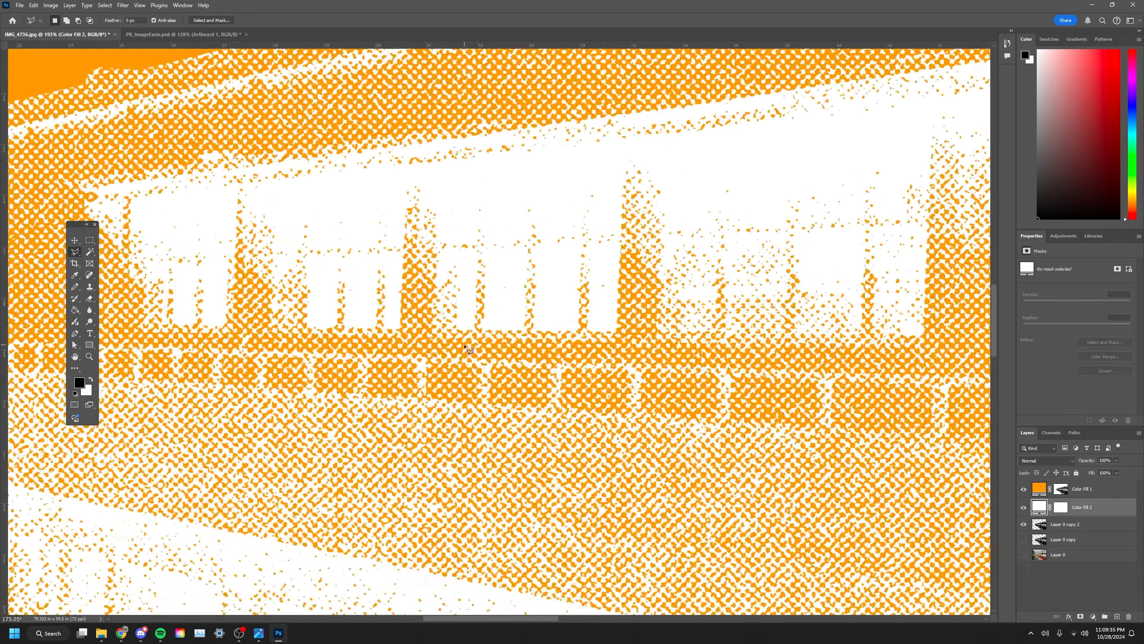
scroll(473, 350, down, 4)
scroll(484, 355, up, 3)
scroll(487, 356, down, 4)
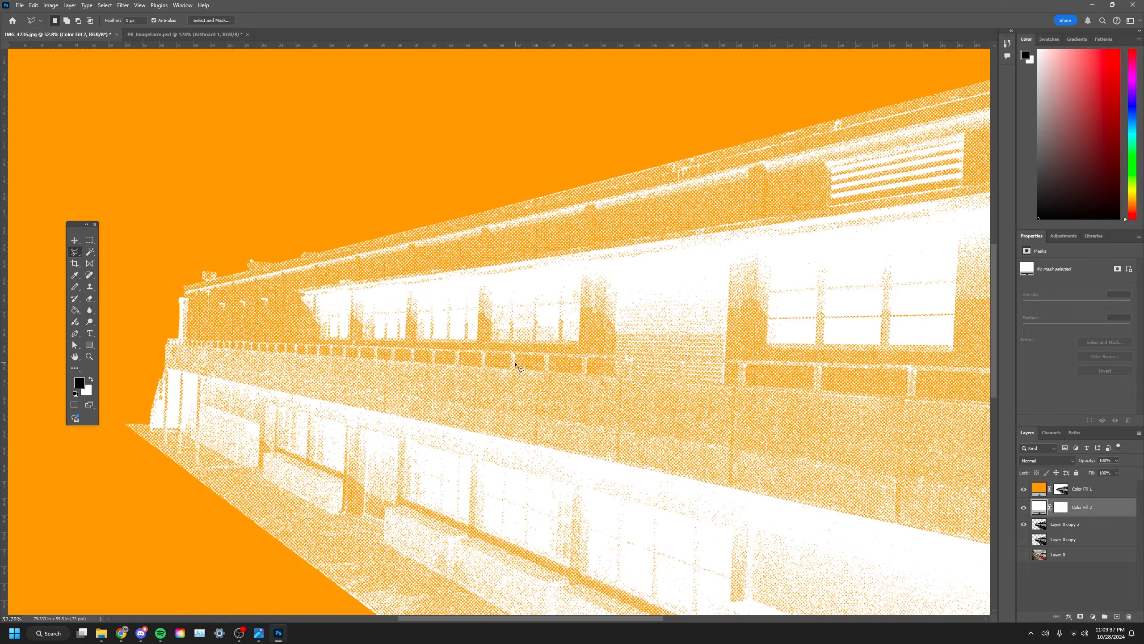
scroll(513, 363, down, 1)
double_click(1043, 510)
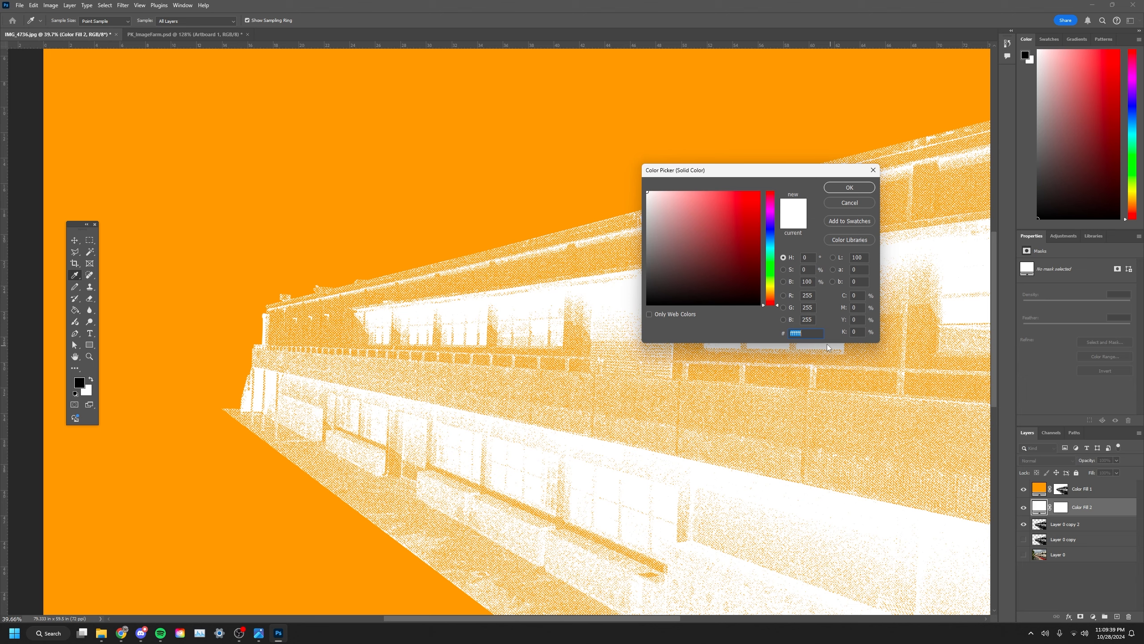
click(829, 348)
key(Return)
double_click(1038, 489)
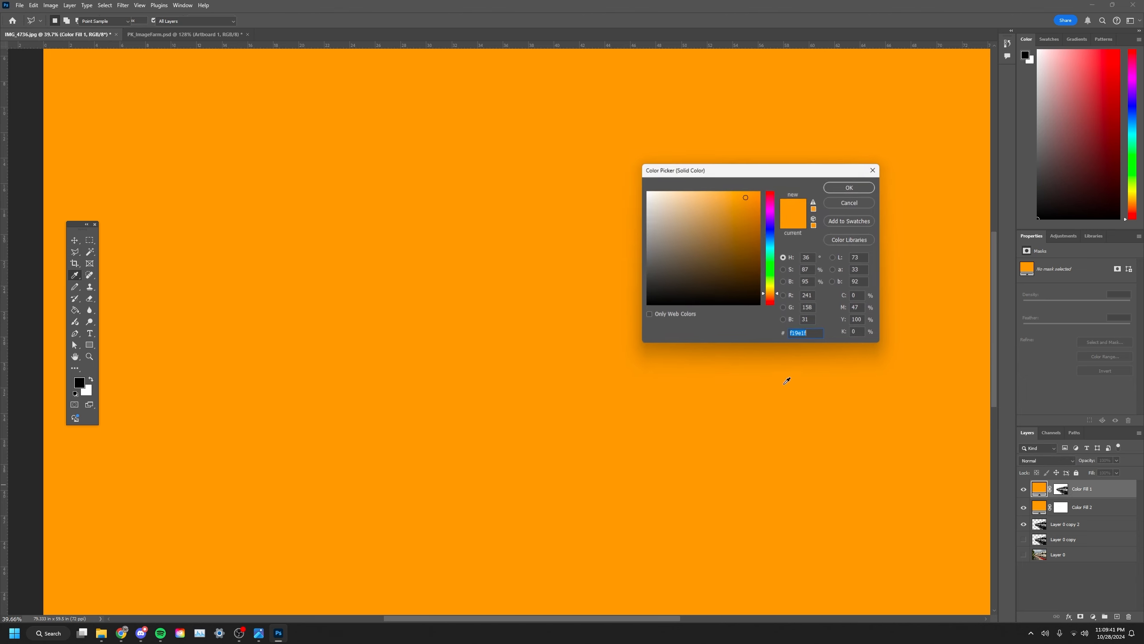
drag(703, 219, 645, 190)
click(842, 191)
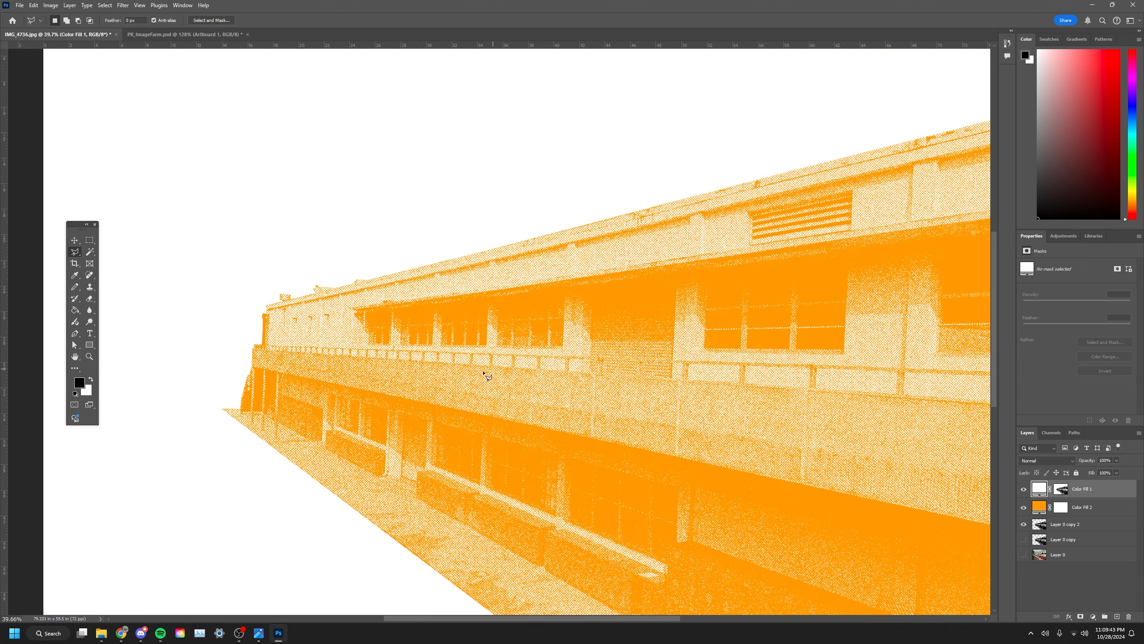
Step: Check the orange-on-white halftone building both up close and as a whole image
scroll(415, 380, down, 4)
scroll(418, 384, up, 1)
scroll(419, 386, up, 8)
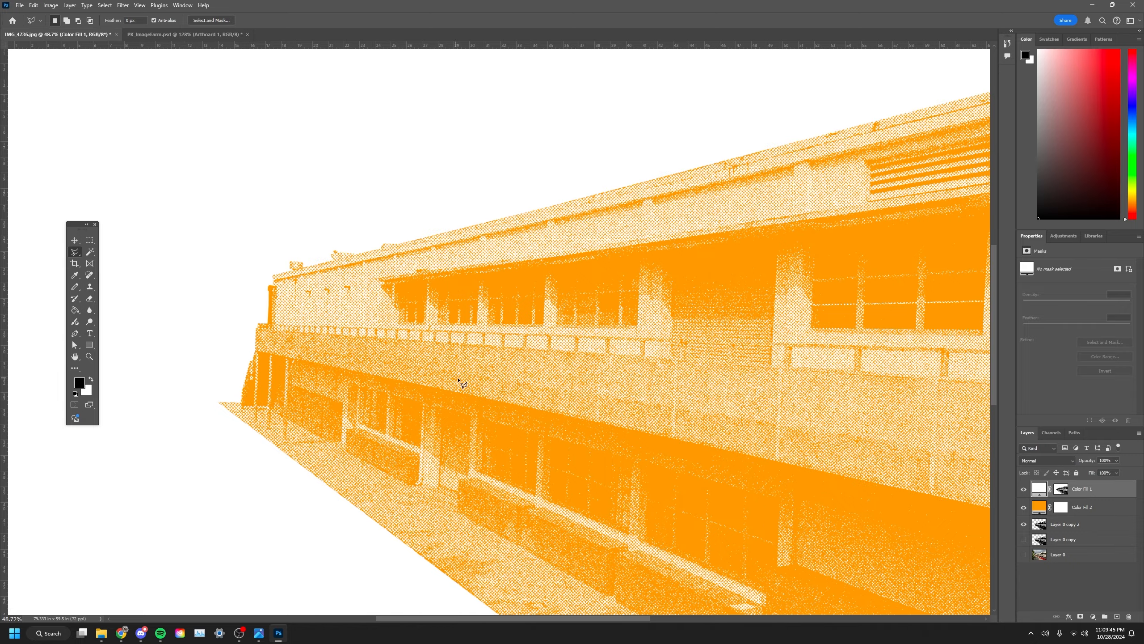
scroll(454, 295, down, 8)
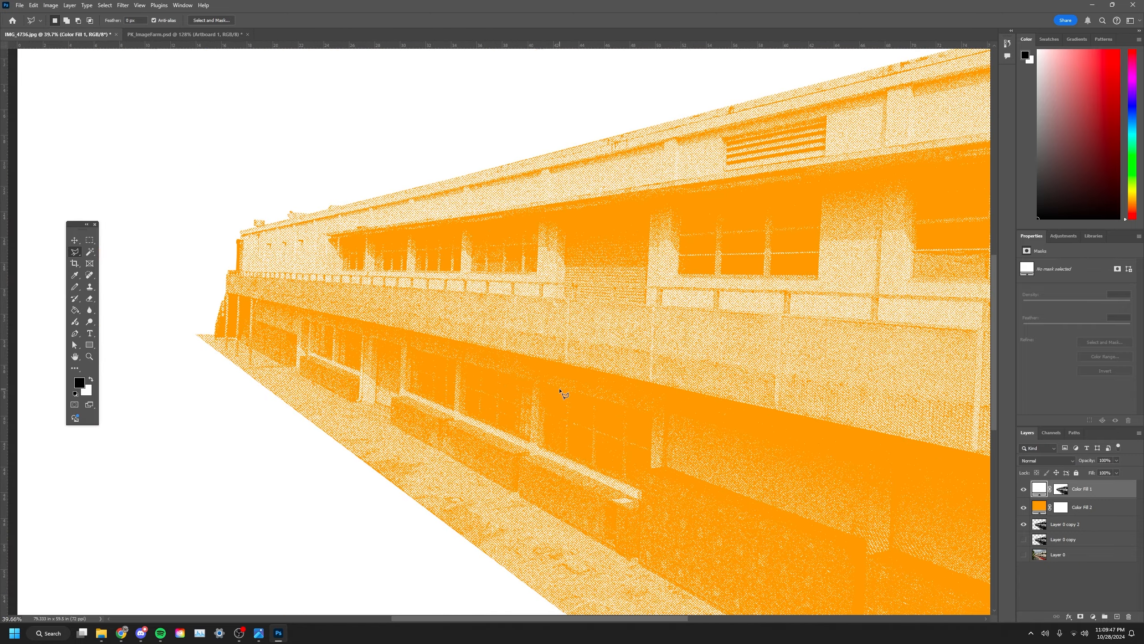
scroll(618, 428, up, 2)
scroll(534, 409, down, 2)
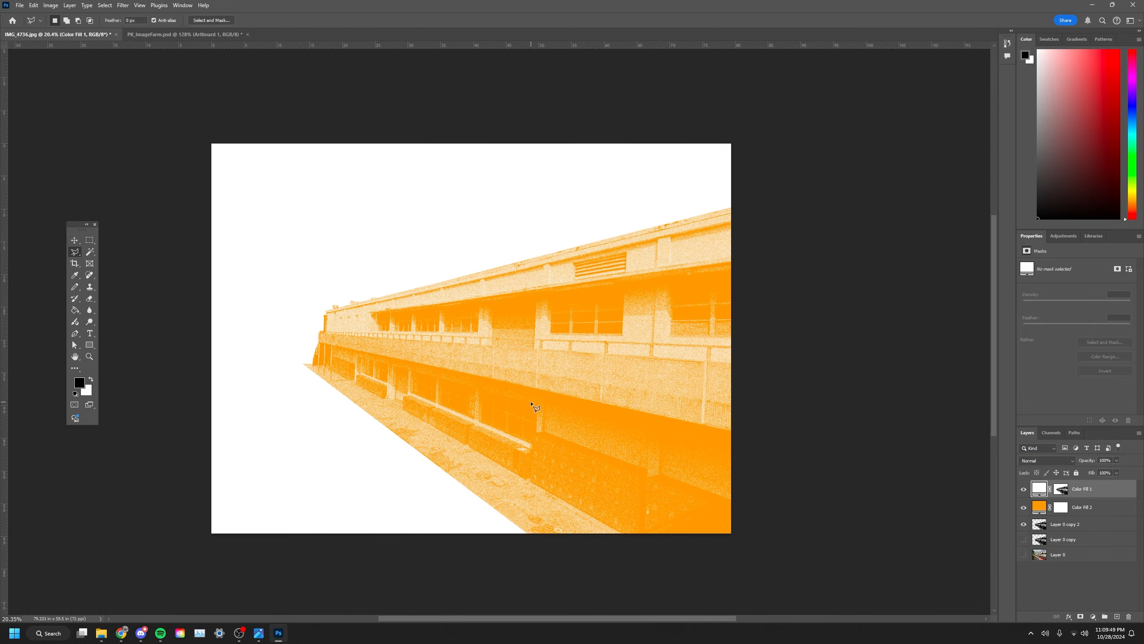
scroll(524, 396, up, 2)
scroll(525, 397, left, 2)
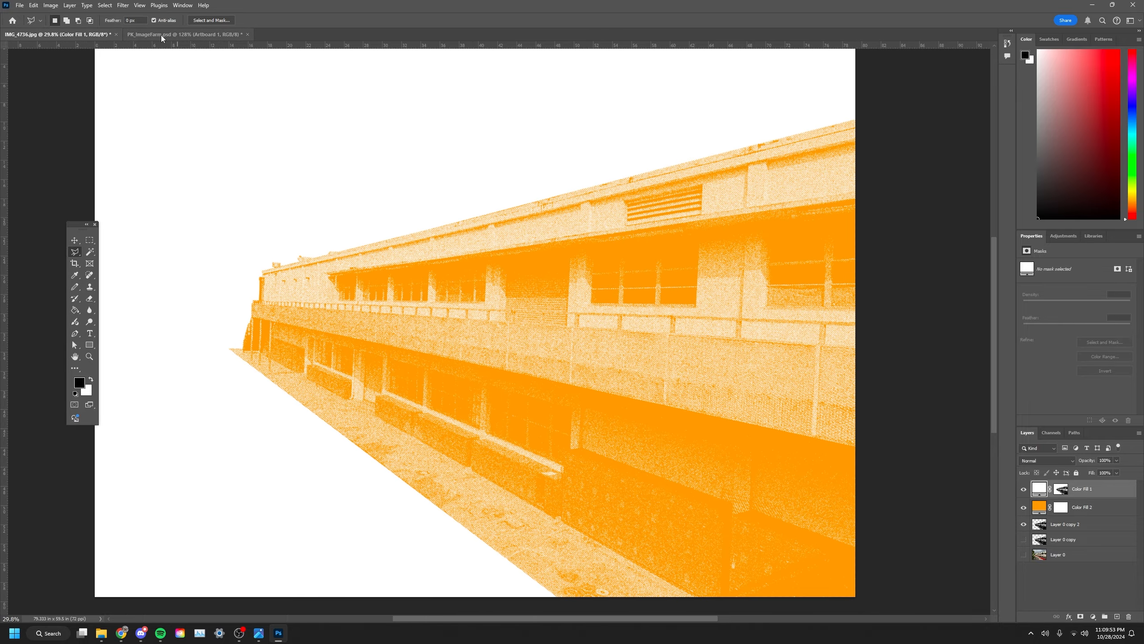
Step: Compare the result with the blue building artwork in PK_ImageFarm.psd and return to IMG_4716.jpg
click(190, 35)
scroll(572, 289, down, 6)
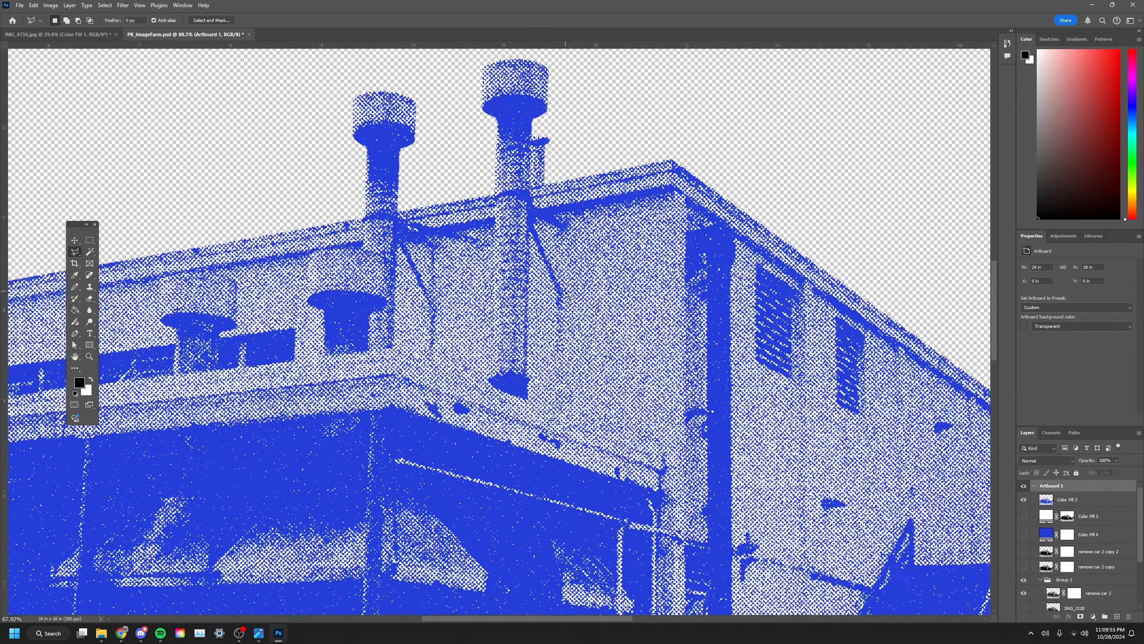
scroll(810, 287, right, 4)
scroll(812, 346, up, 2)
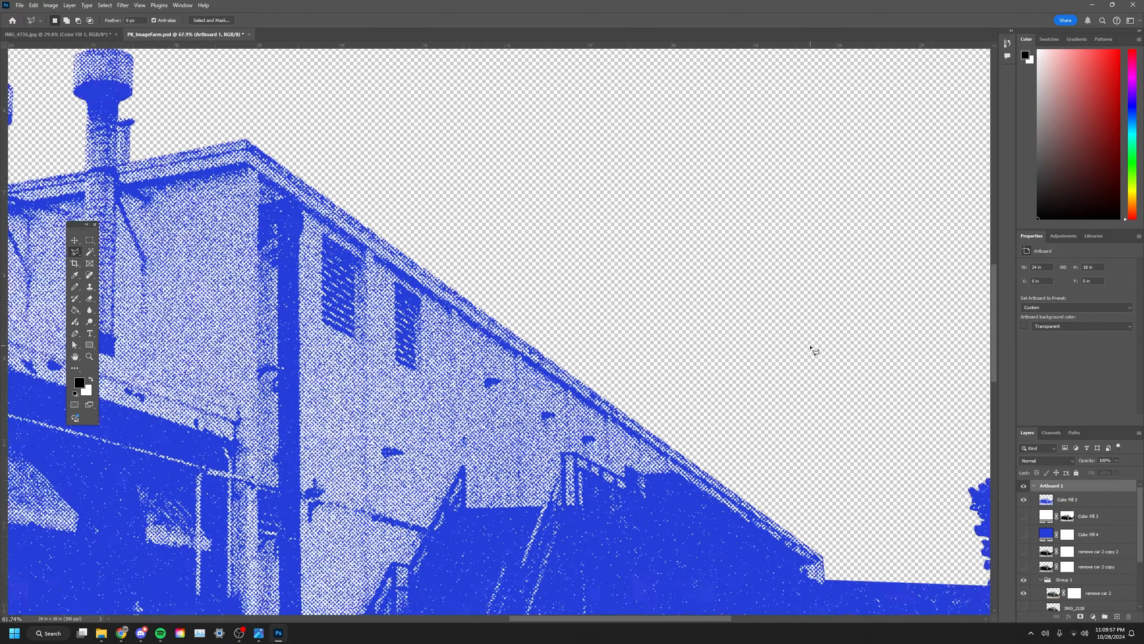
scroll(812, 346, down, 4)
scroll(810, 345, left, 1)
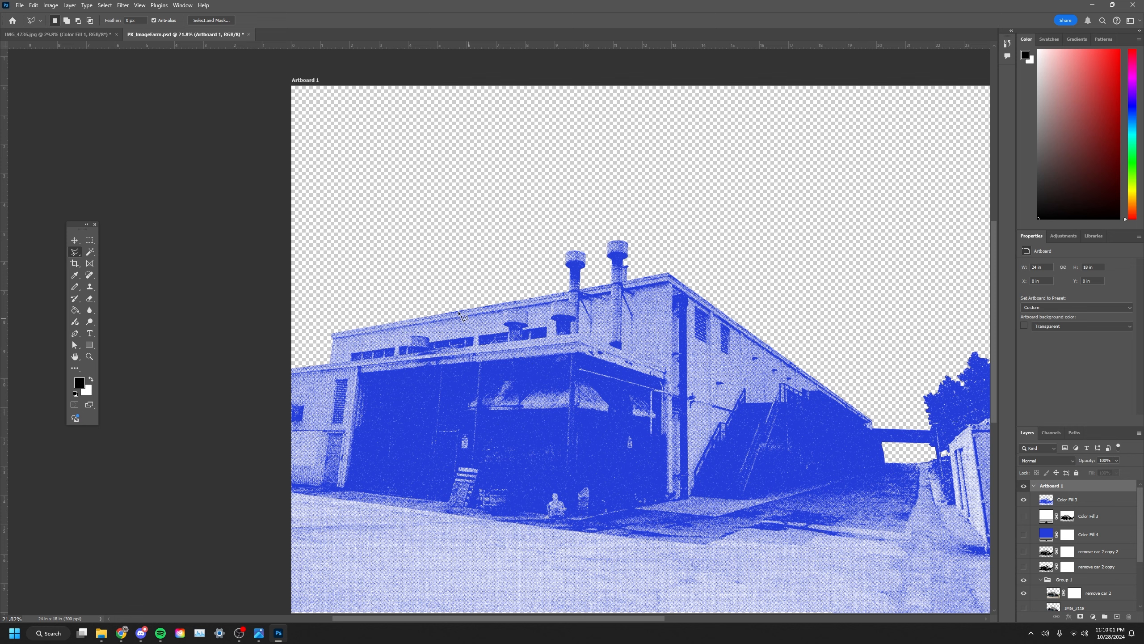
click(70, 24)
click(86, 35)
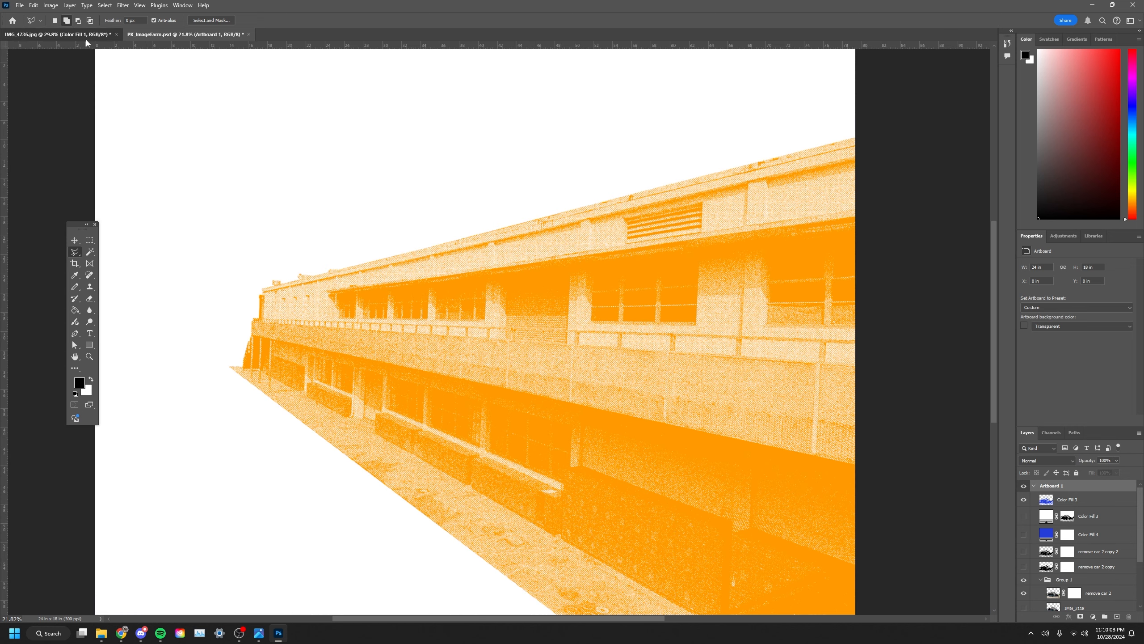
Step: Duplicate the white and orange fill layers, hide the originals and merge the two copies into one pixel layer
scroll(911, 475, down, 2)
shift+click(1101, 508)
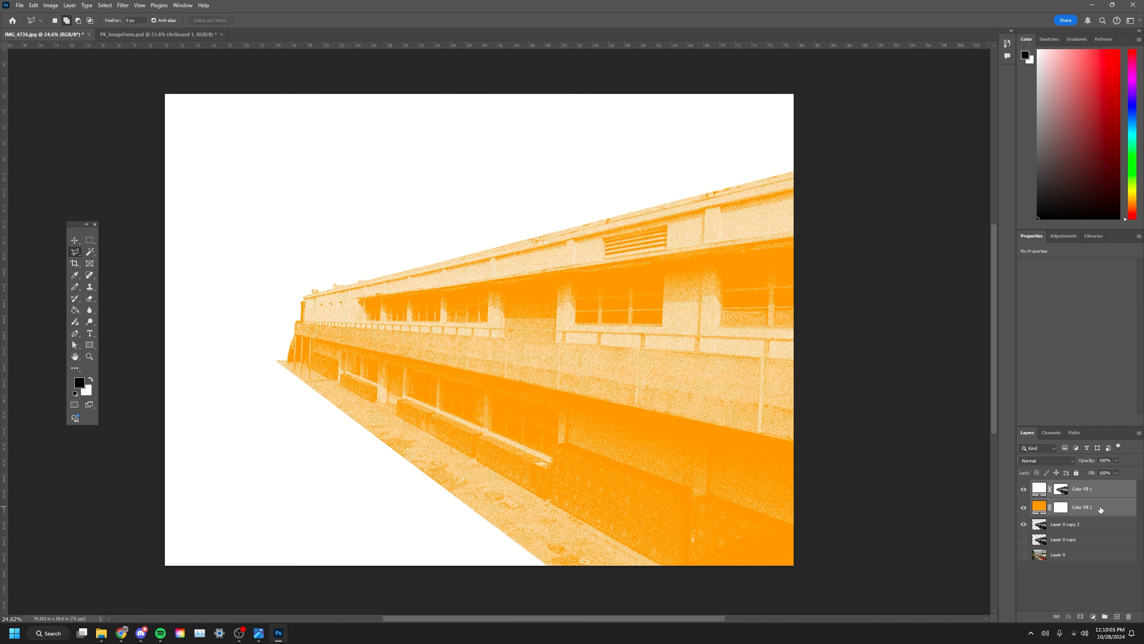
key(ctrl+j)
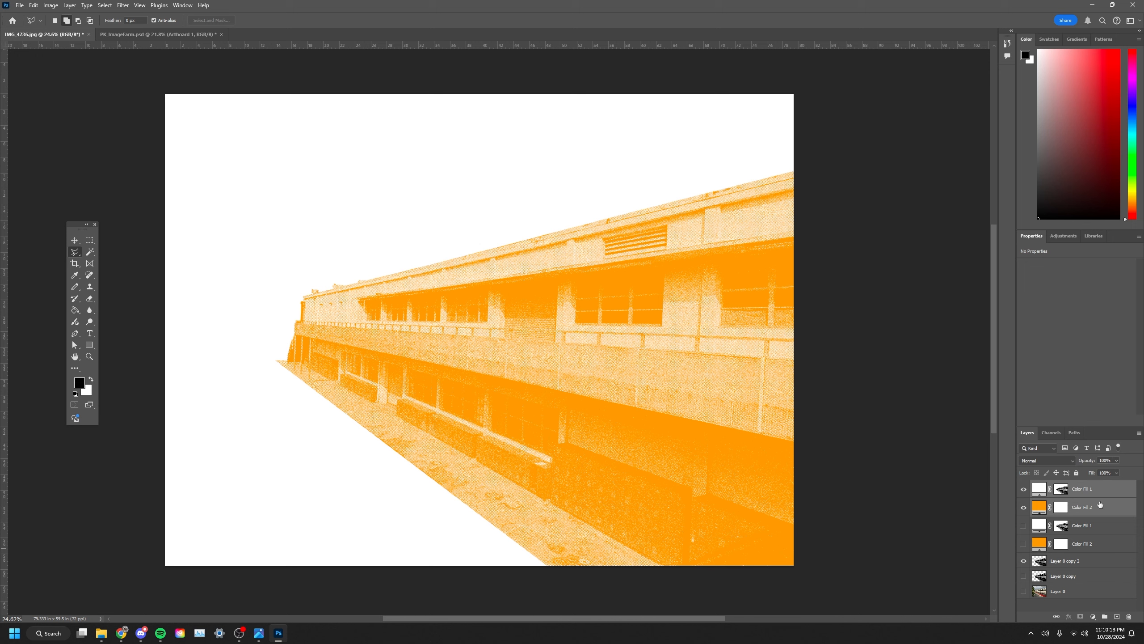
right_click(1099, 504)
click(1092, 468)
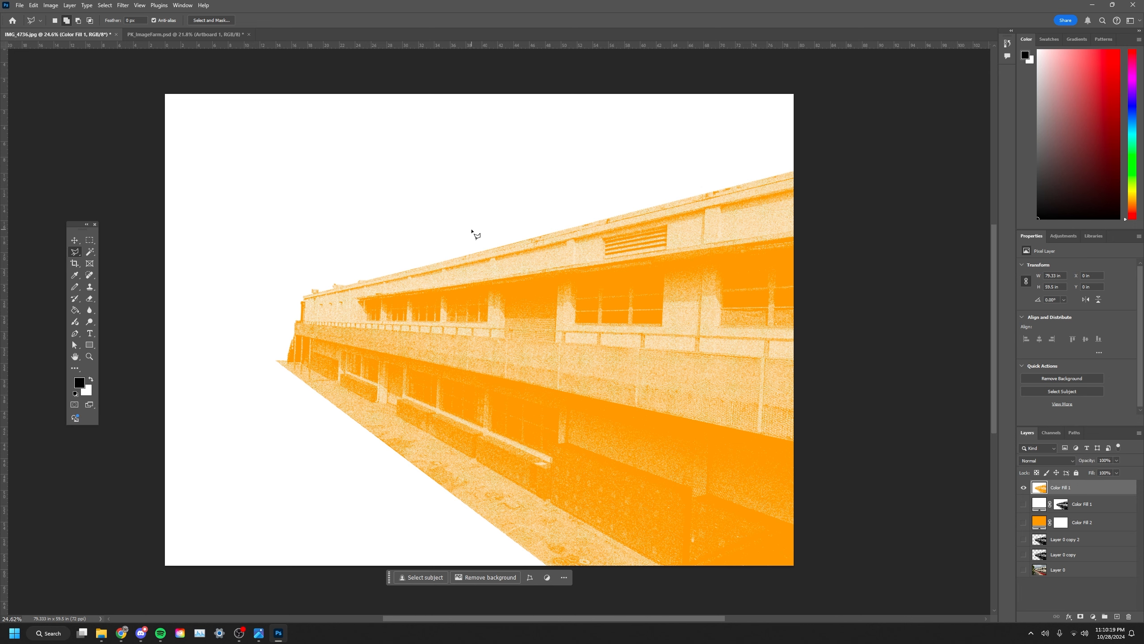
Step: Test moving the merged orange building layer with the Move tool, restore its position and inspect its background
key(v)
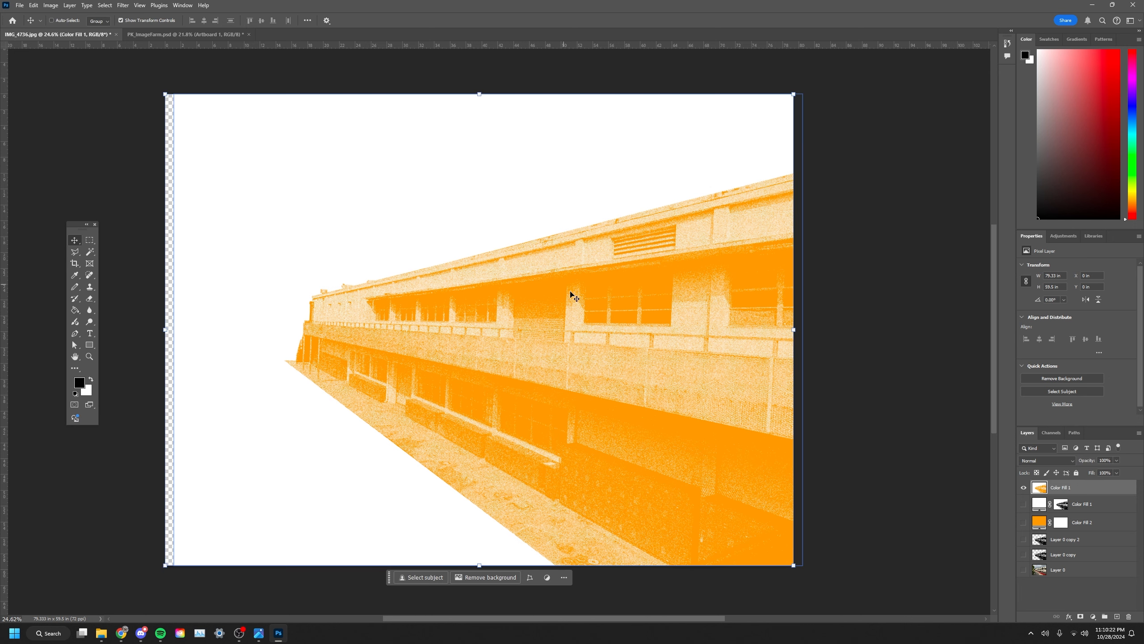
click(886, 473)
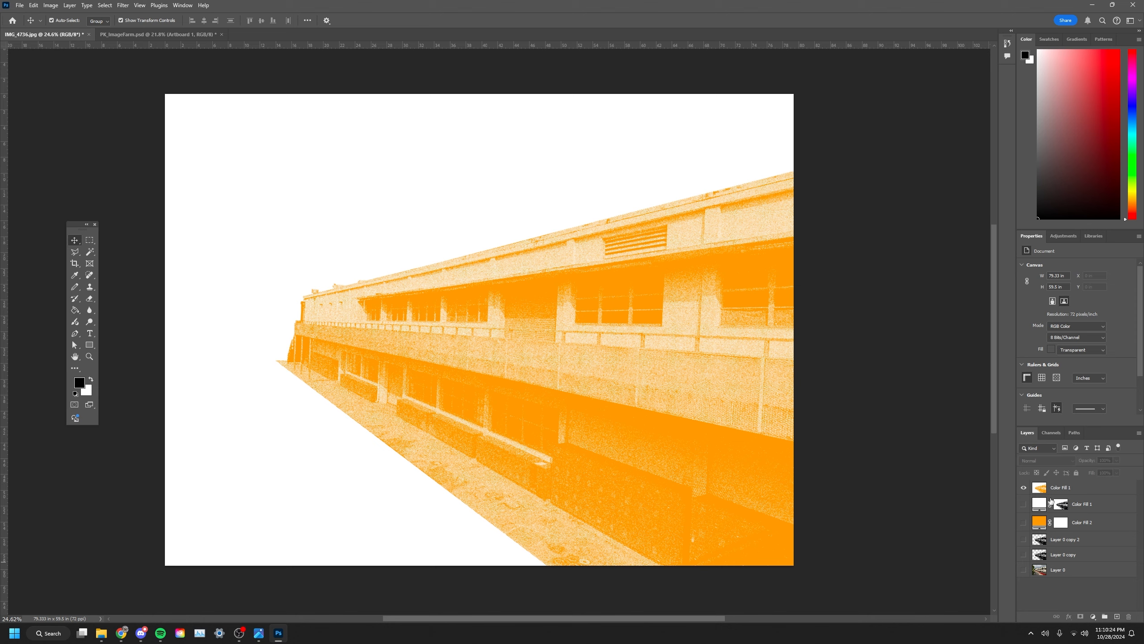
click(1057, 488)
scroll(493, 531, up, 4)
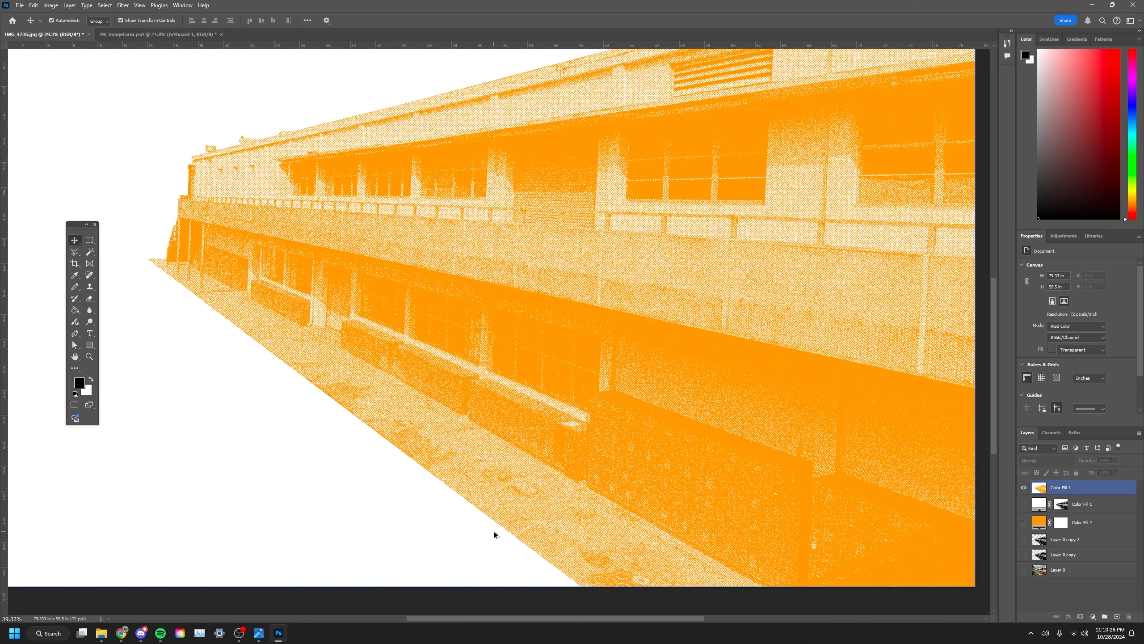
scroll(503, 534, down, 4)
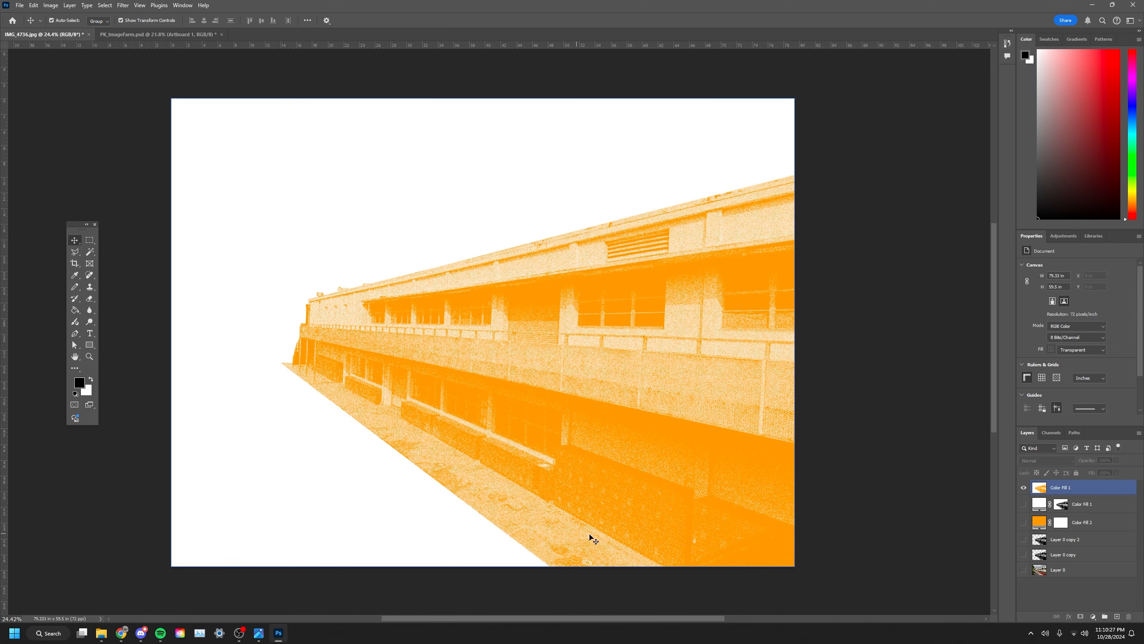
Step: Load the cut-out building shape of the hidden Layer 0 copy 2 as a selection over the merged orange layer
click(1043, 542)
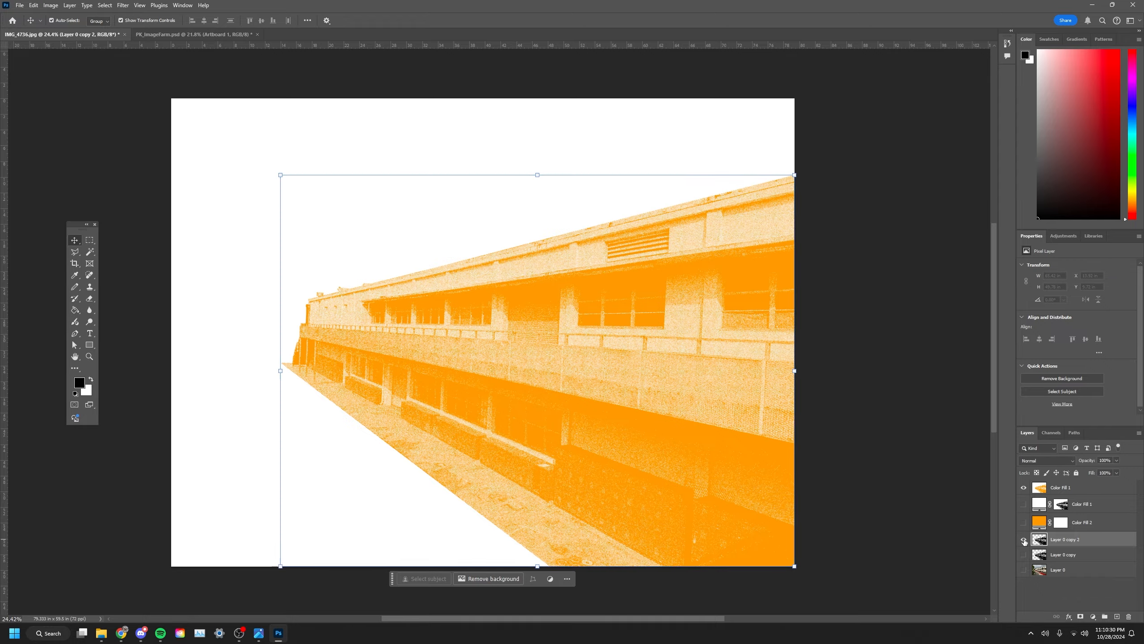
scroll(1038, 542, up, 2)
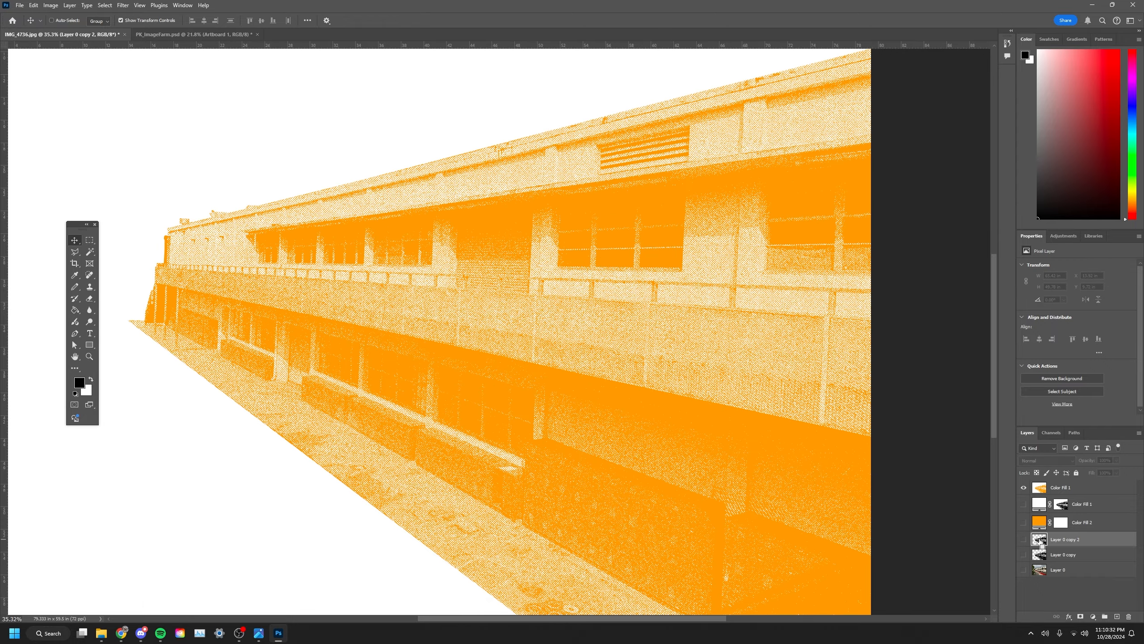
ctrl+click(1040, 542)
click(357, 472)
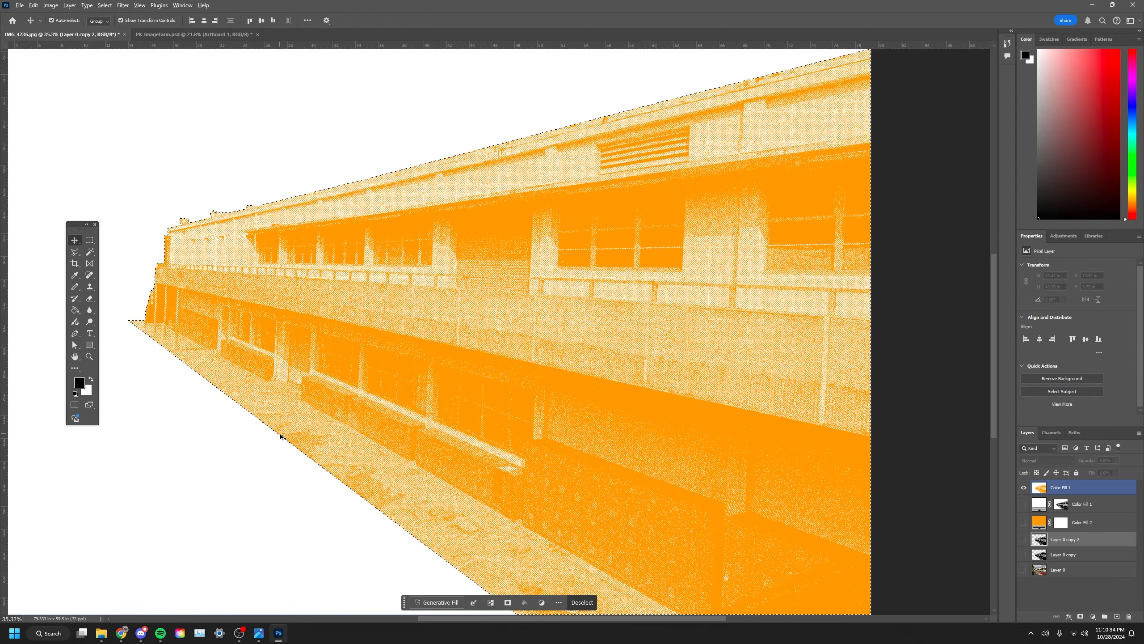
Step: Invert the building selection, delete the white background from the merged orange layer and deselect
scroll(259, 425, up, 2)
scroll(260, 424, down, 5)
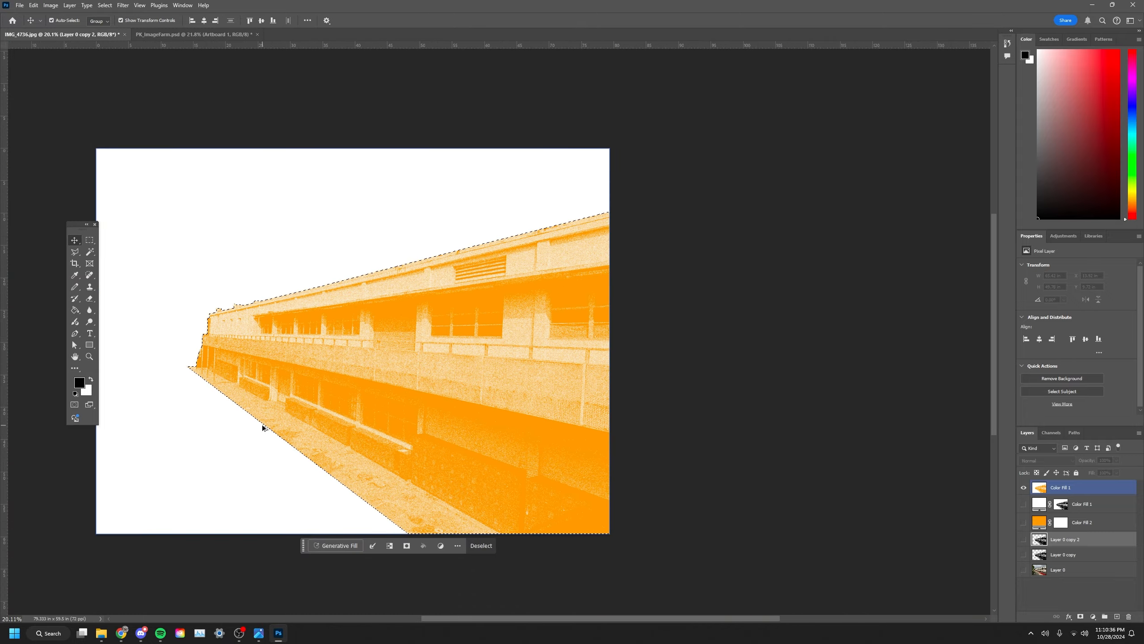
click(390, 546)
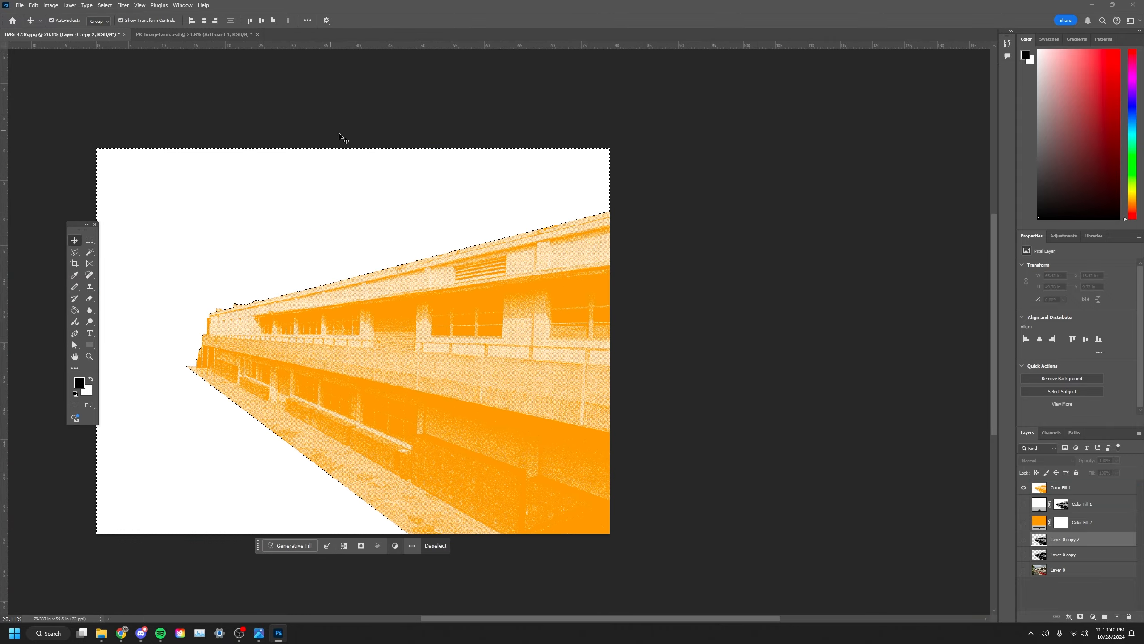
click(1049, 490)
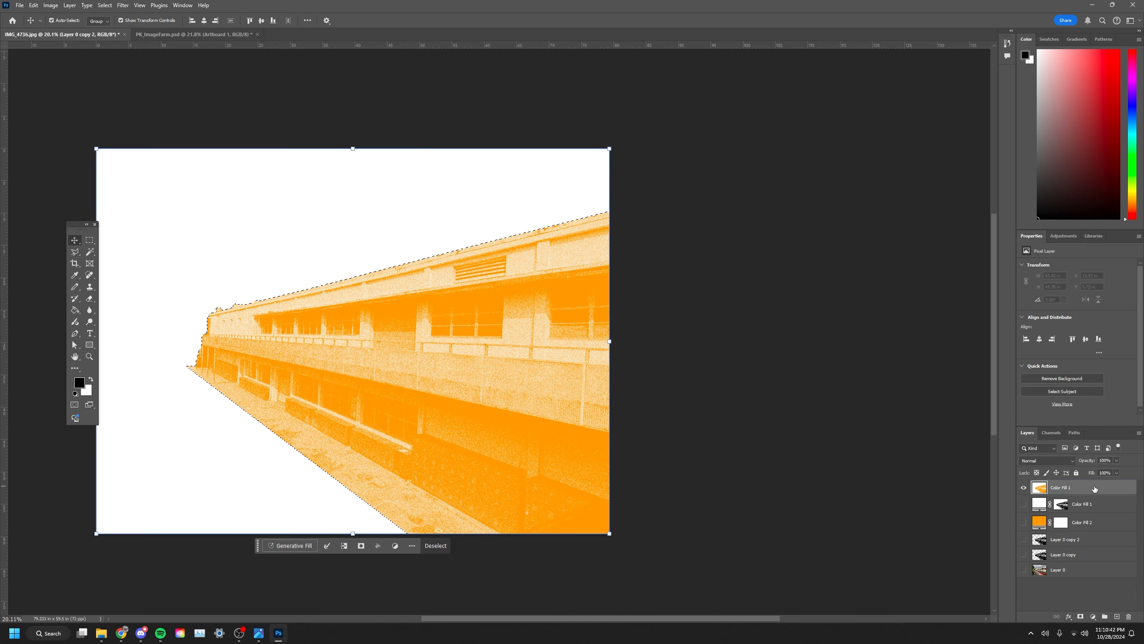
key(Delete)
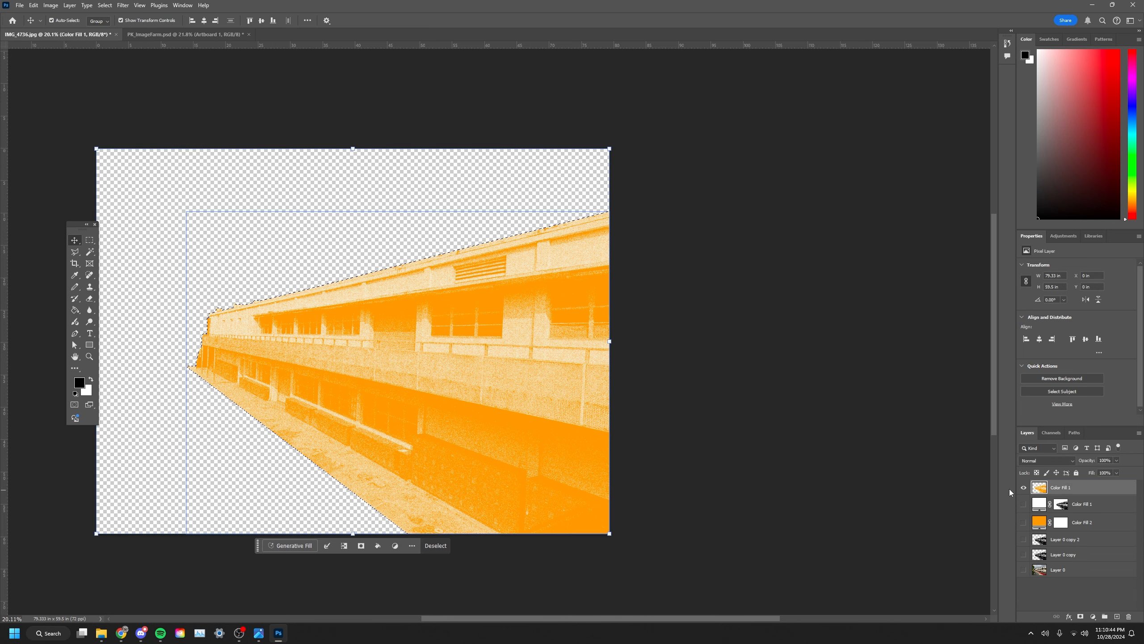
key(ctrl+d)
Step: Inspect the cut-out edges and halftone texture of the isolated orange building
scroll(246, 373, up, 10)
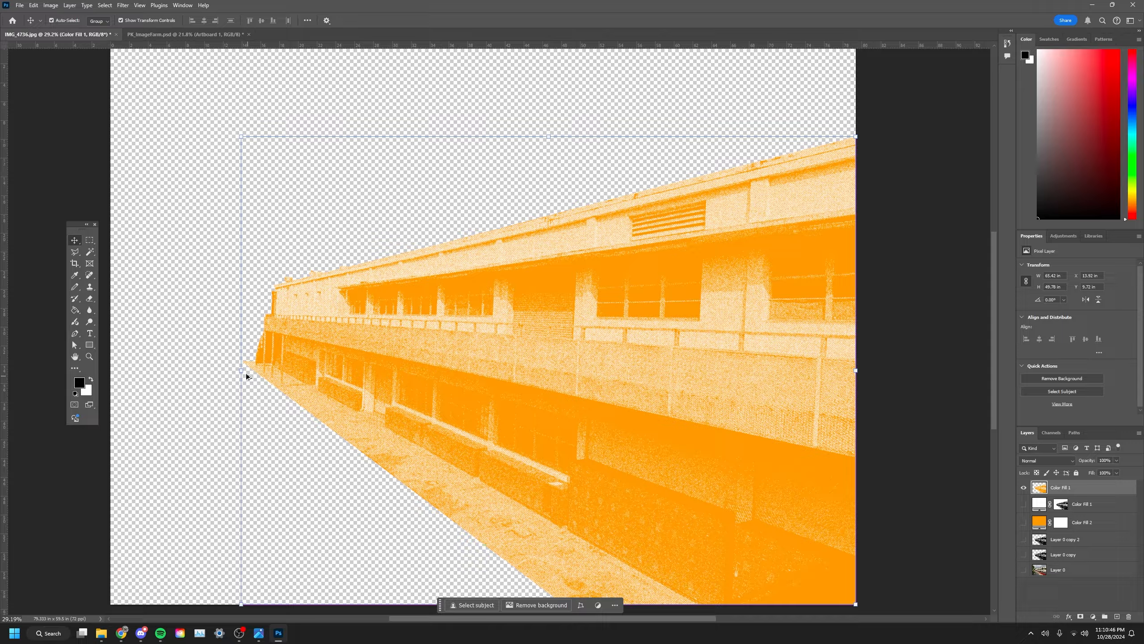
scroll(277, 289, down, 5)
scroll(338, 171, up, 4)
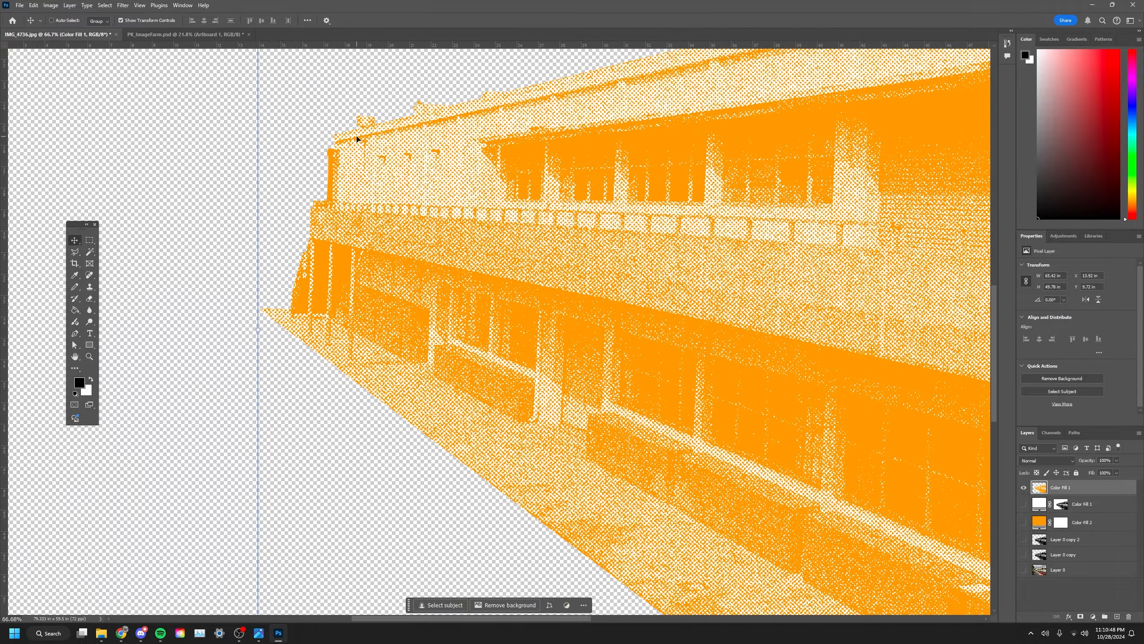
scroll(513, 162, down, 4)
scroll(523, 174, up, 3)
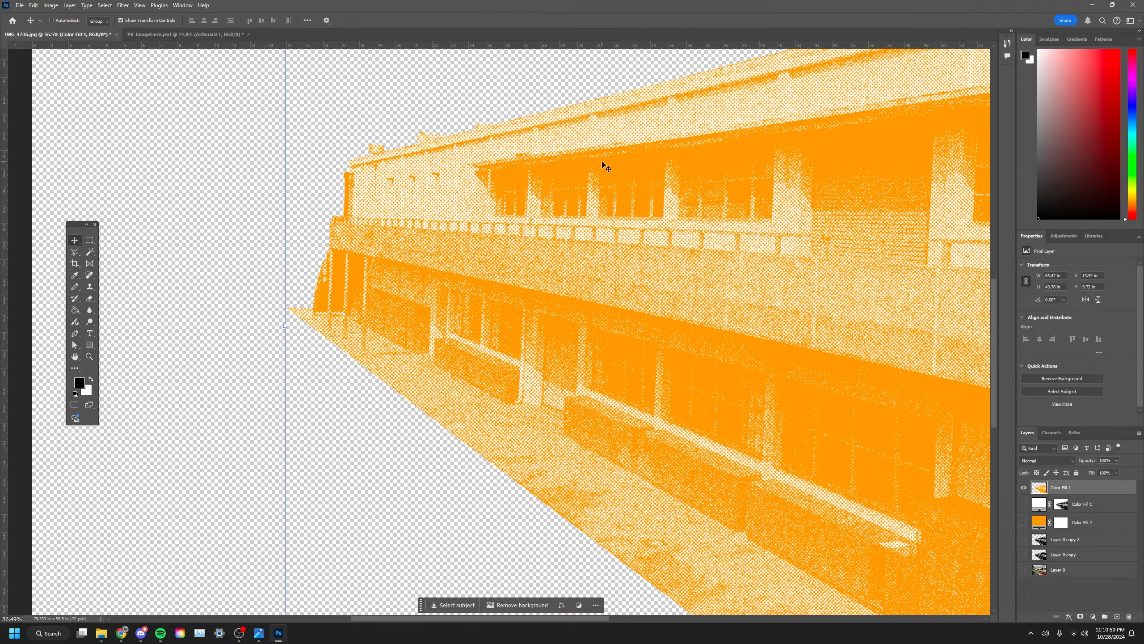
scroll(721, 455, down, 2)
scroll(785, 535, up, 4)
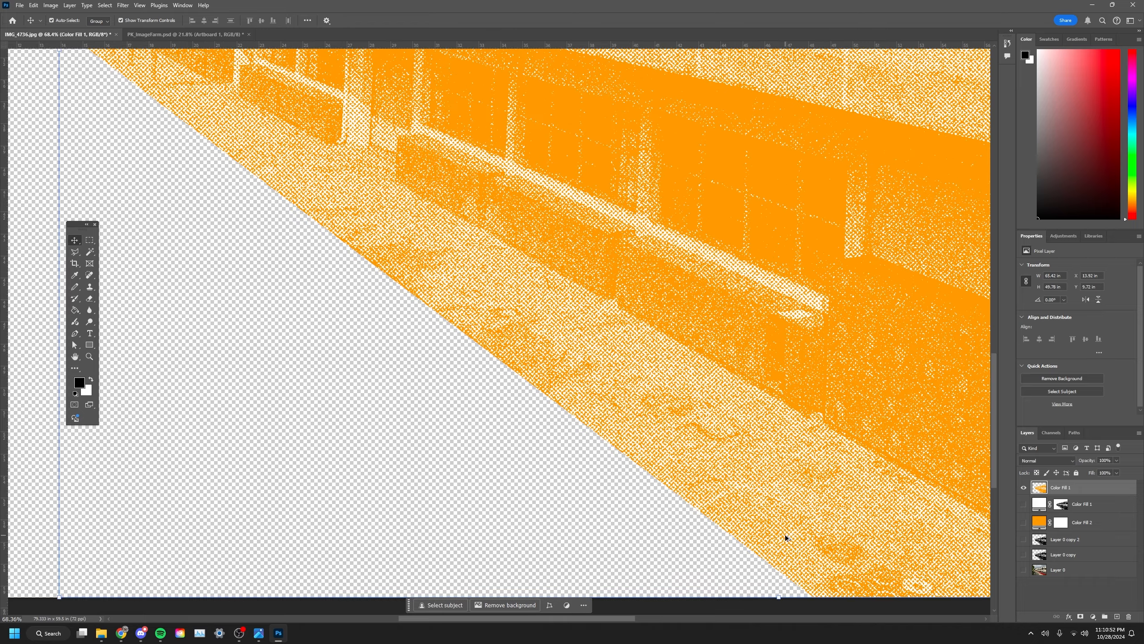
scroll(785, 535, down, 4)
scroll(858, 185, down, 2)
scroll(881, 163, up, 2)
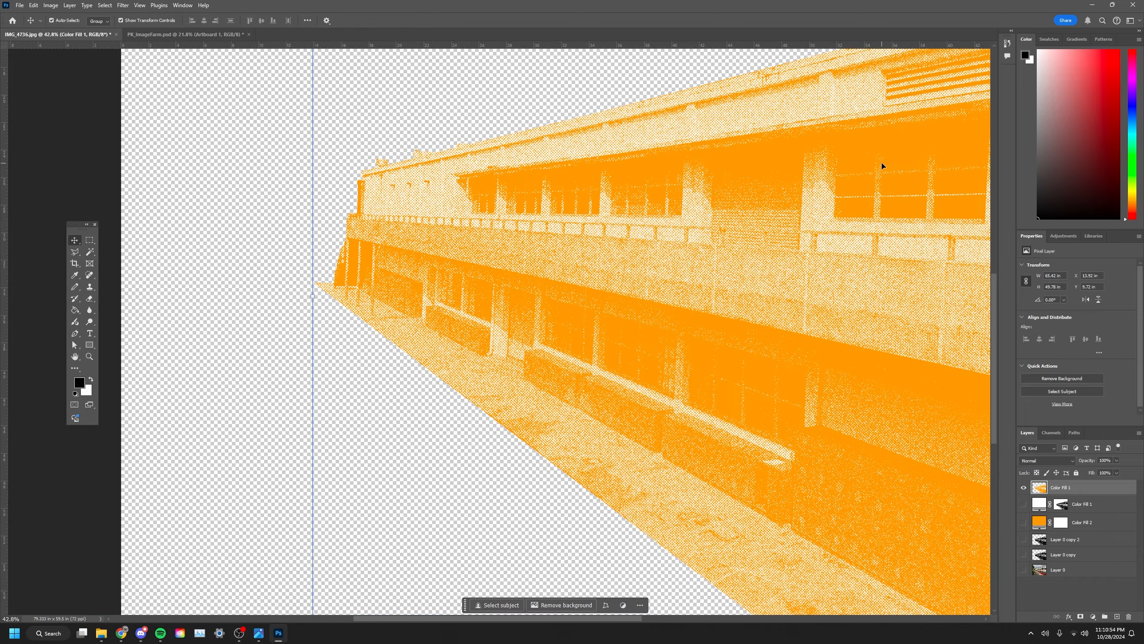
scroll(771, 281, down, 2)
Step: Save the orange building graphic as the Photoshop file PK25_Orange13 in the PolyKroma folder
key(ctrl+s)
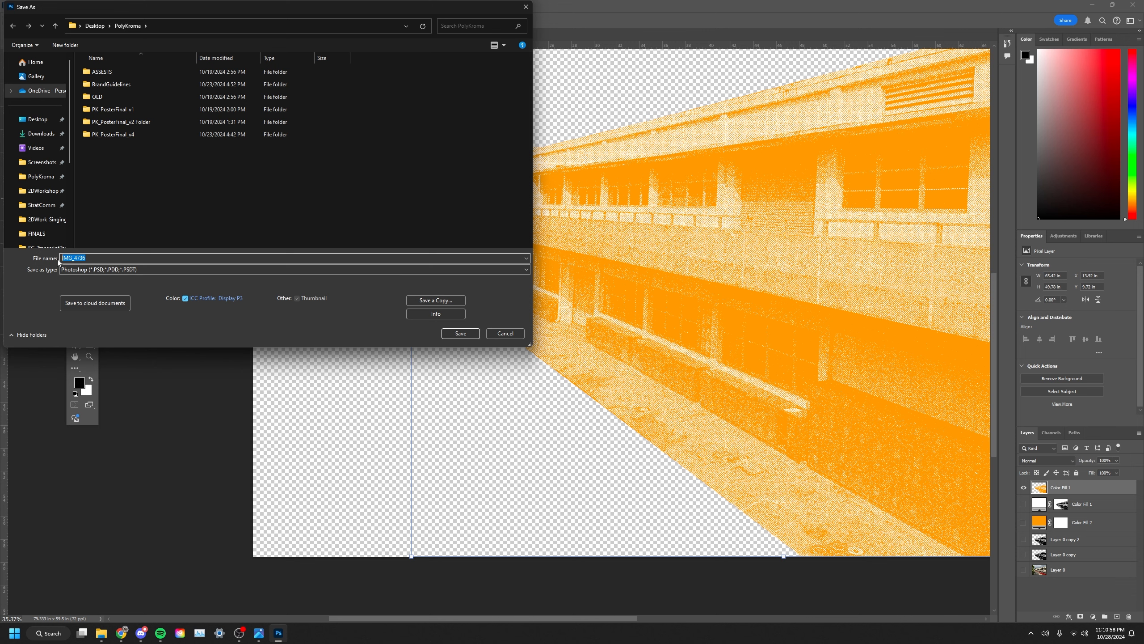
text(PK)
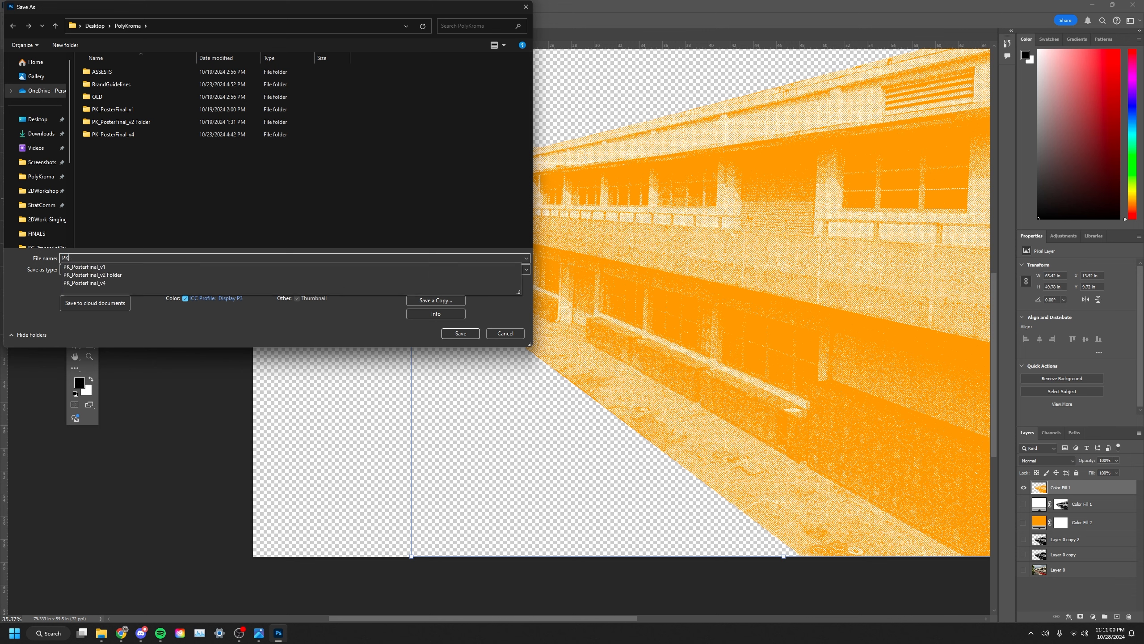
text(25_Orange13)
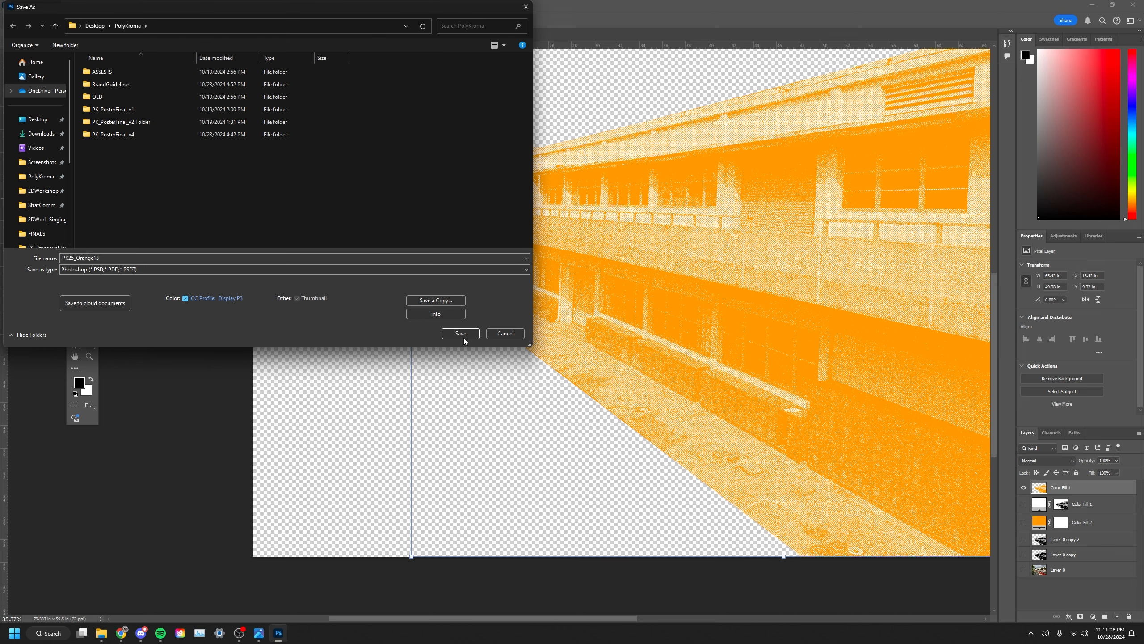
click(463, 337)
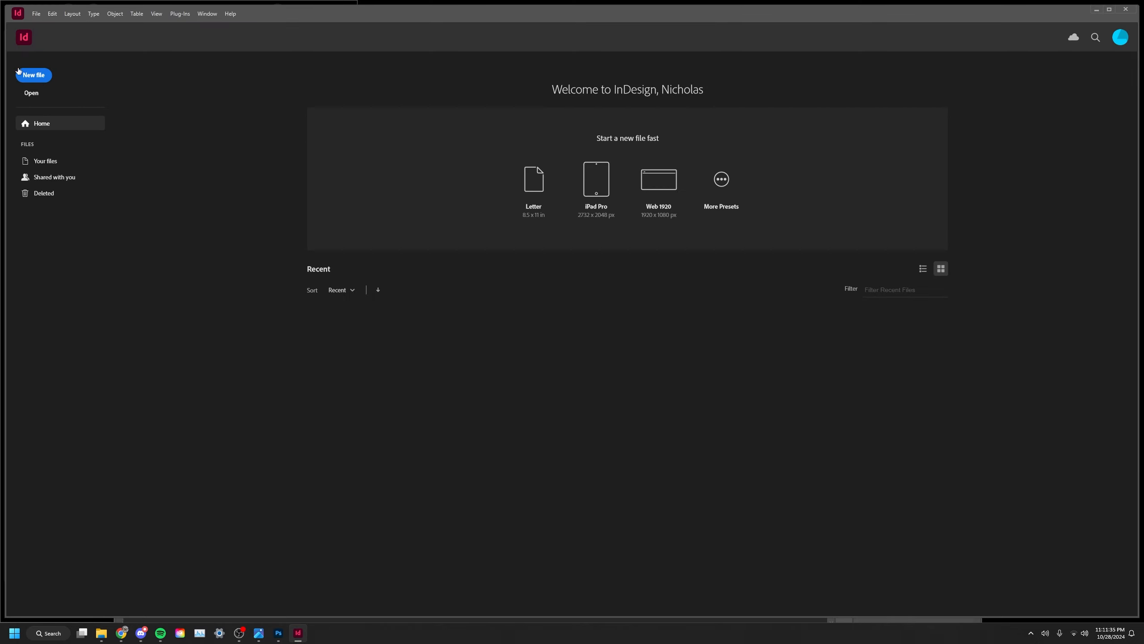
Step: In InDesign, start a new document with inches as units and a landscape 11 × 8.5 in page
click(19, 72)
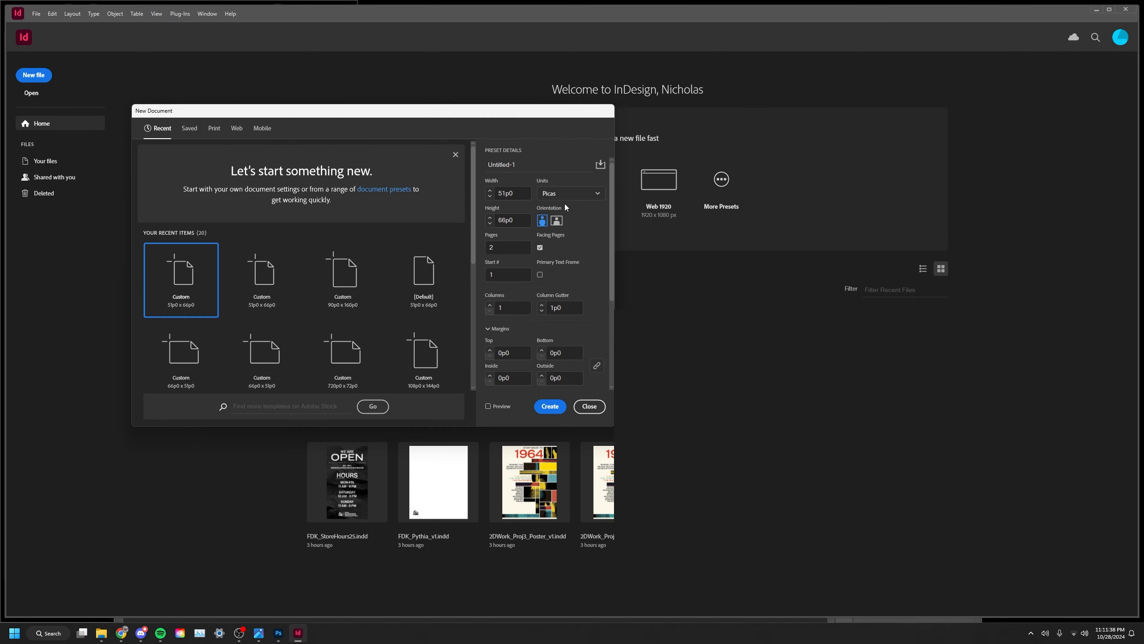
click(566, 196)
click(570, 235)
click(527, 194)
key(Tab)
click(524, 194)
click(557, 221)
Step: Set the new document to 1 page and turn off facing pages
click(516, 246)
click(532, 251)
click(540, 248)
Step: Set the new document's margins to 0.25 in on all sides
scroll(579, 262, down, 2)
scroll(493, 332, down, 1)
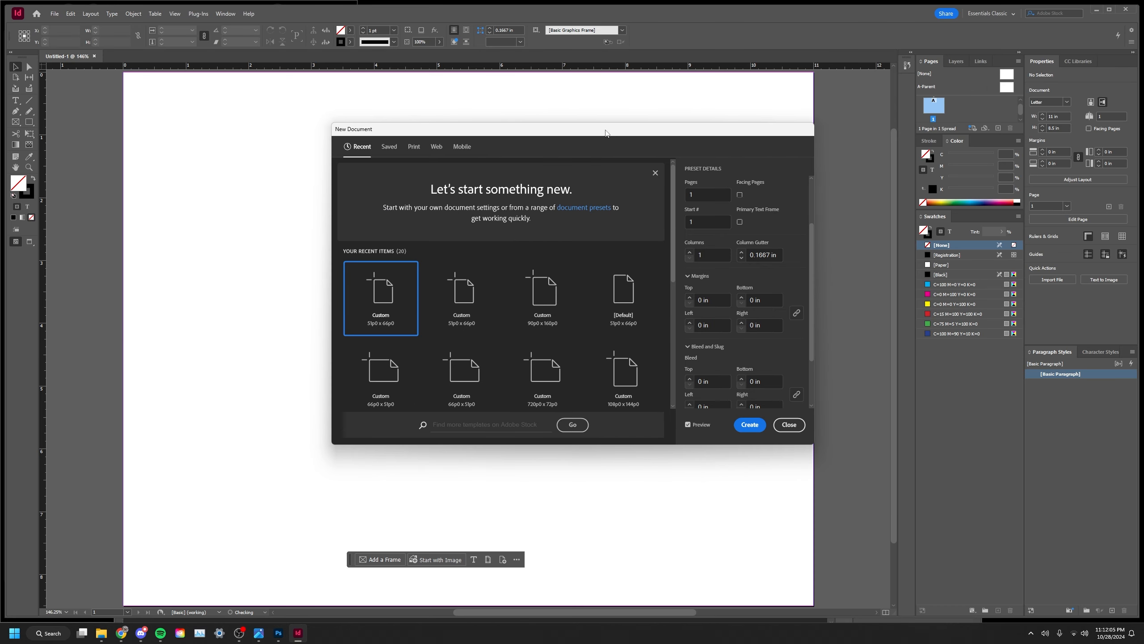
drag(606, 133, 885, 143)
click(964, 305)
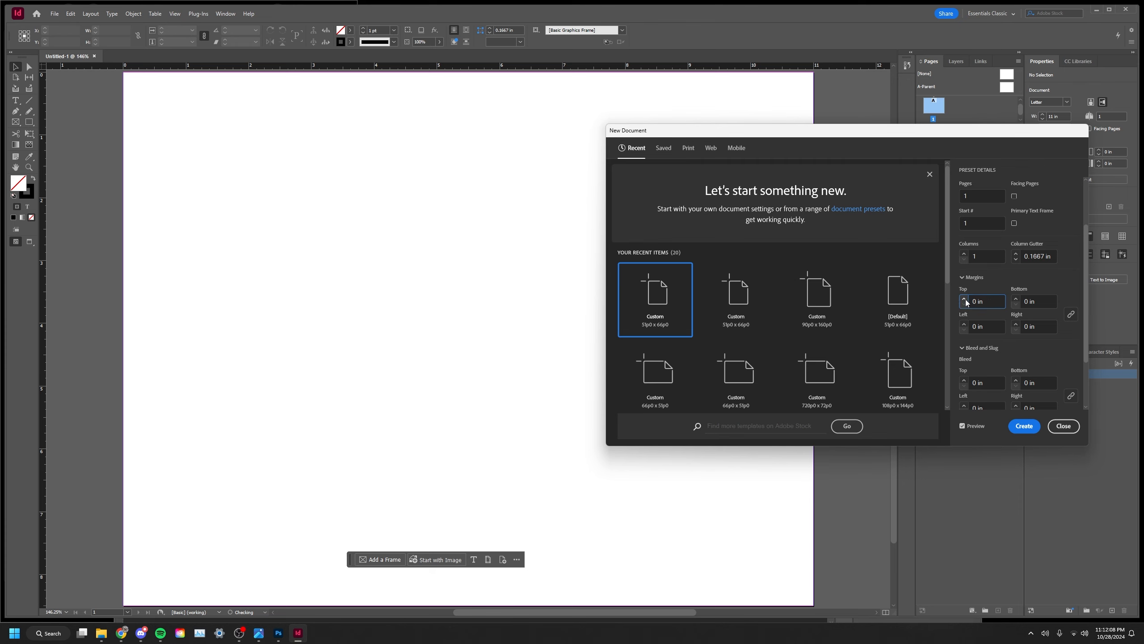
click(964, 305)
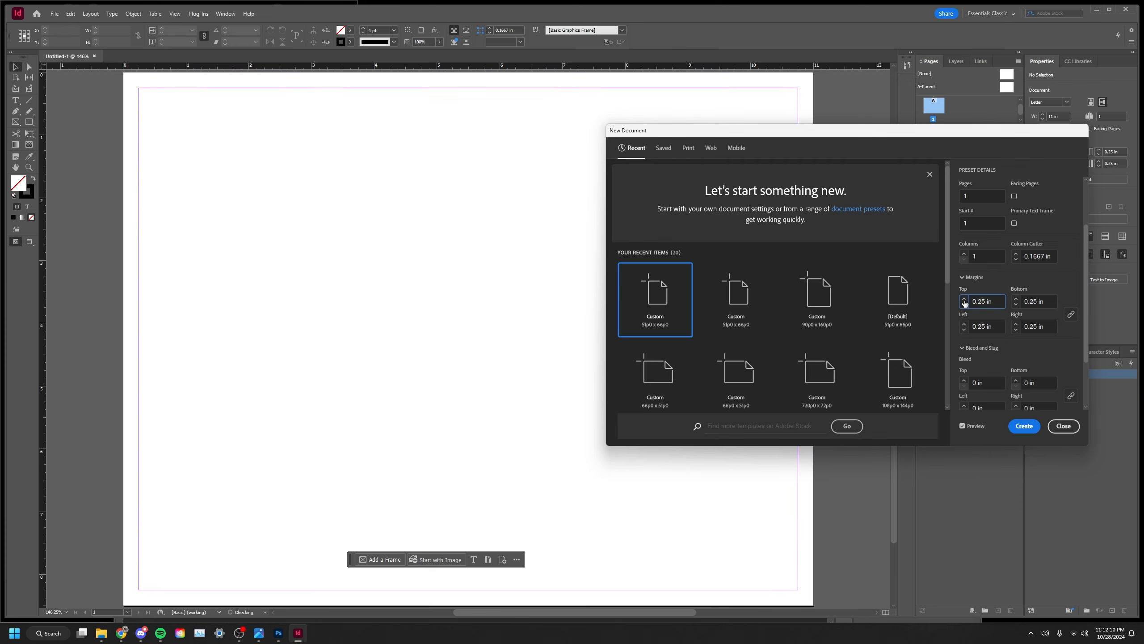
Step: Set the new document's bleed to 0.25 in on all sides
click(964, 381)
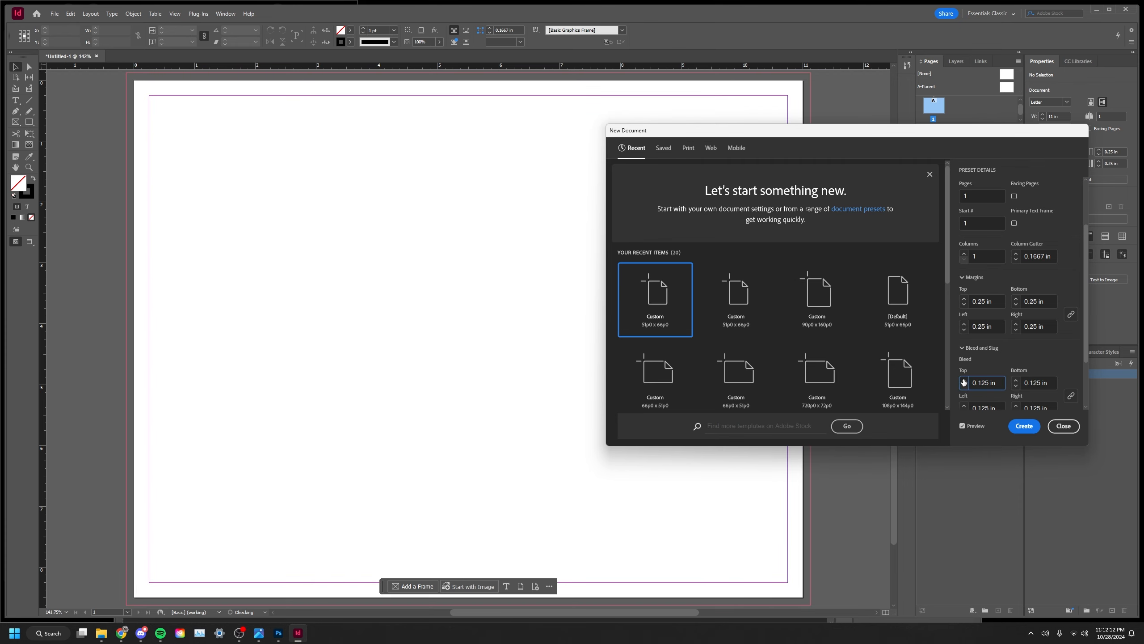
scroll(963, 382, down, 1)
click(964, 352)
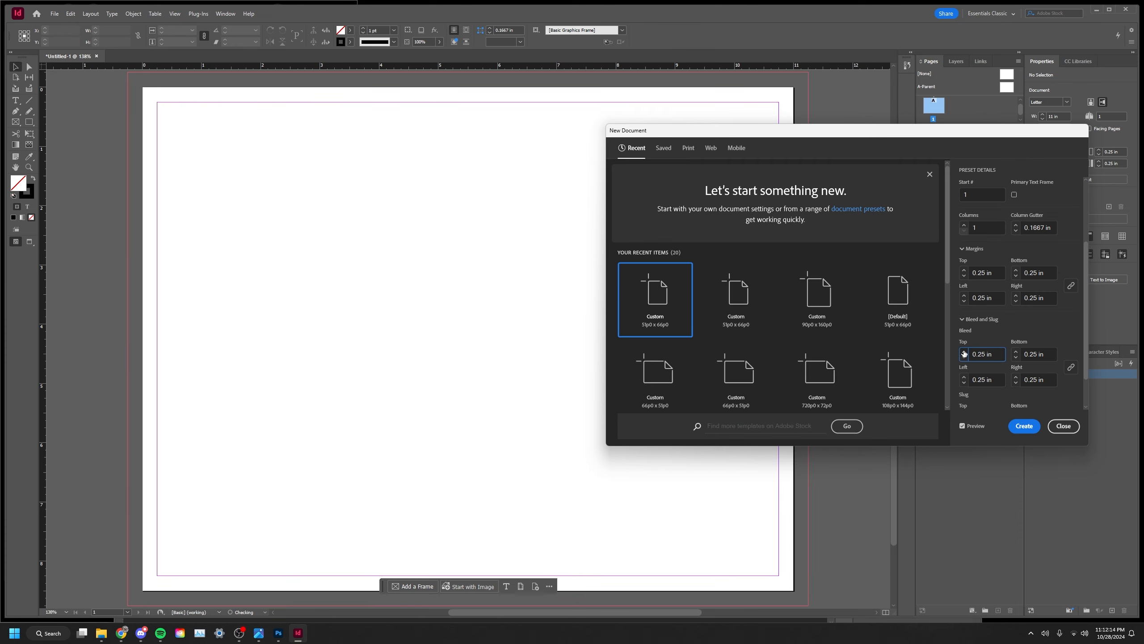